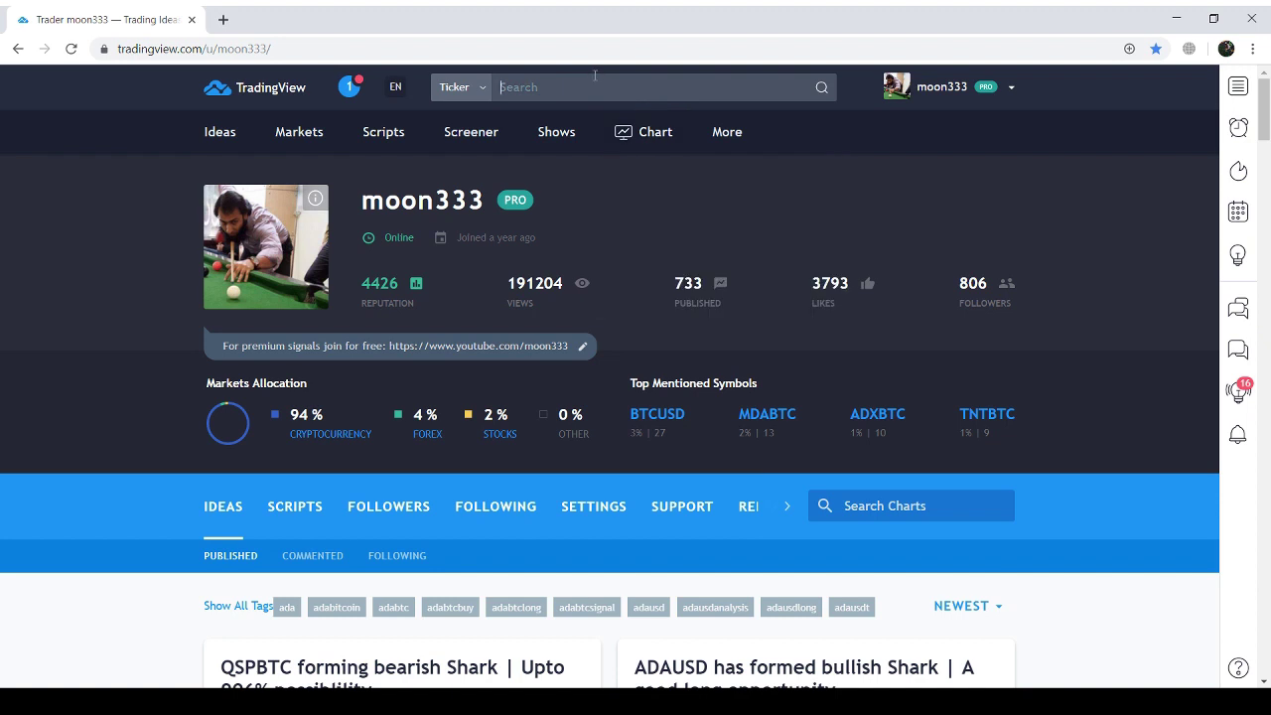
Step: Search the tickers for LINKBTC and open the Binance ChainLink / Bitcoin chart
type("LIN")
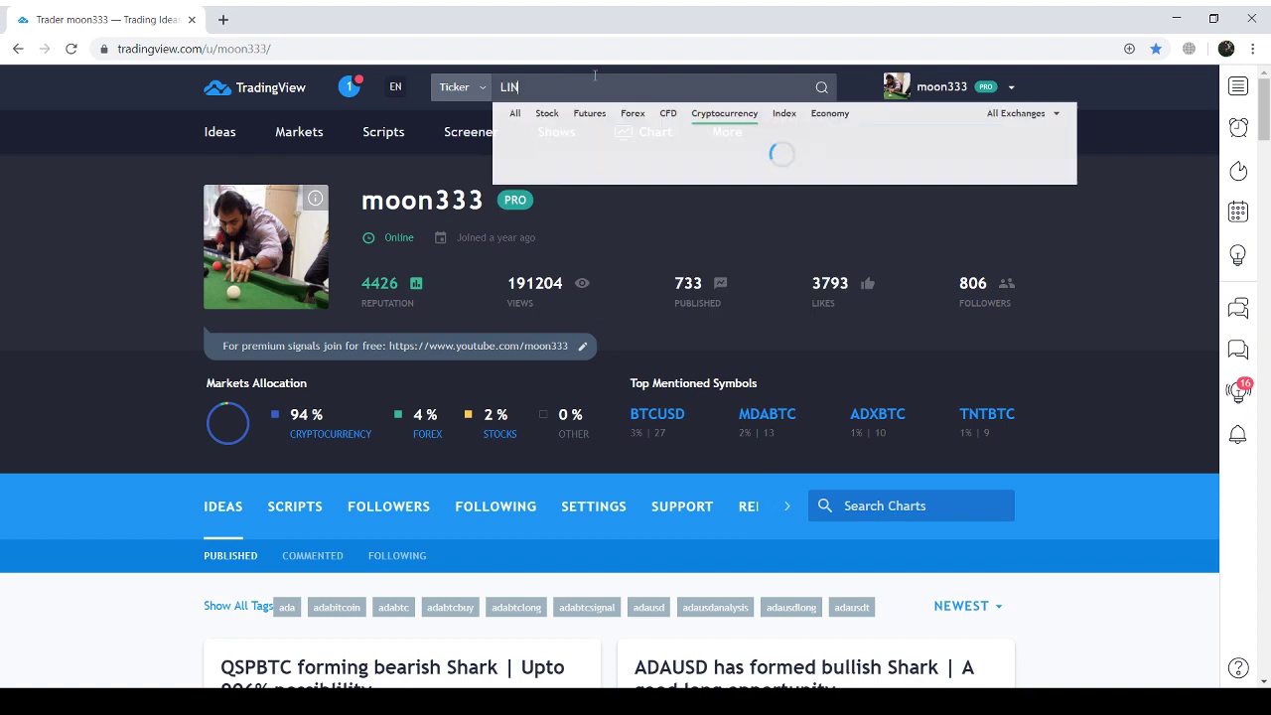
type("KBTC")
key("Down")
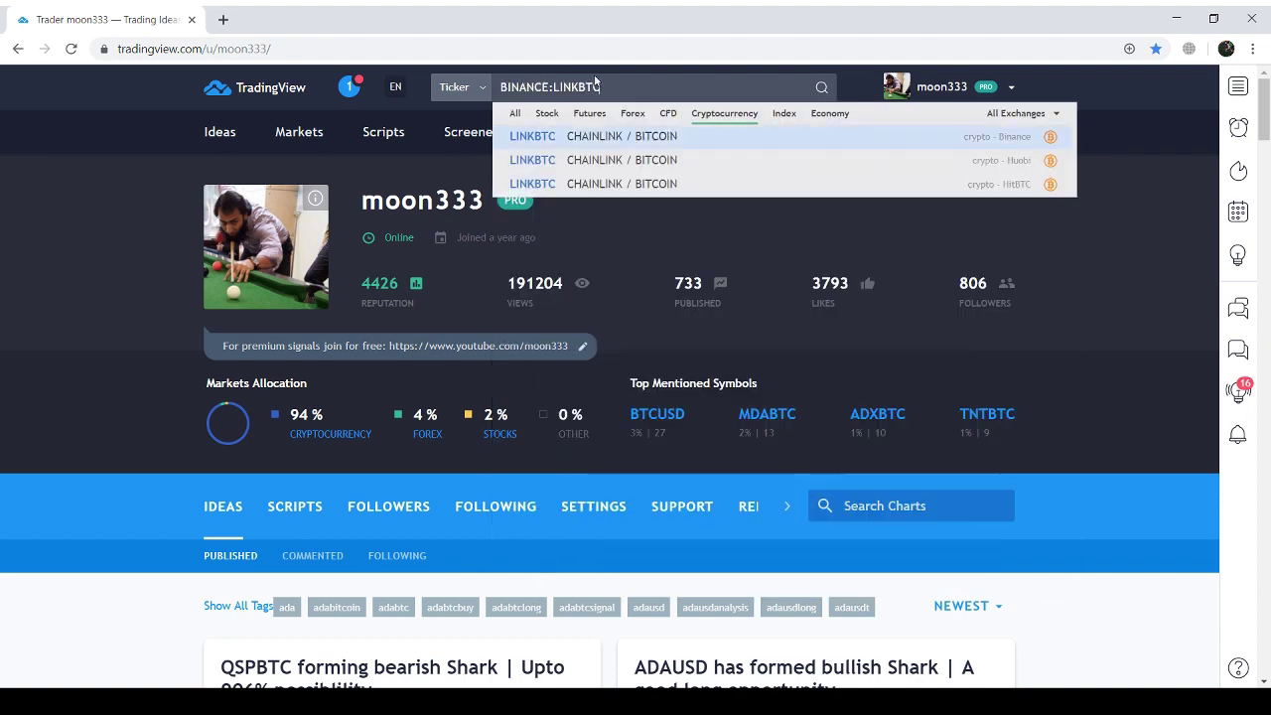
key("Return")
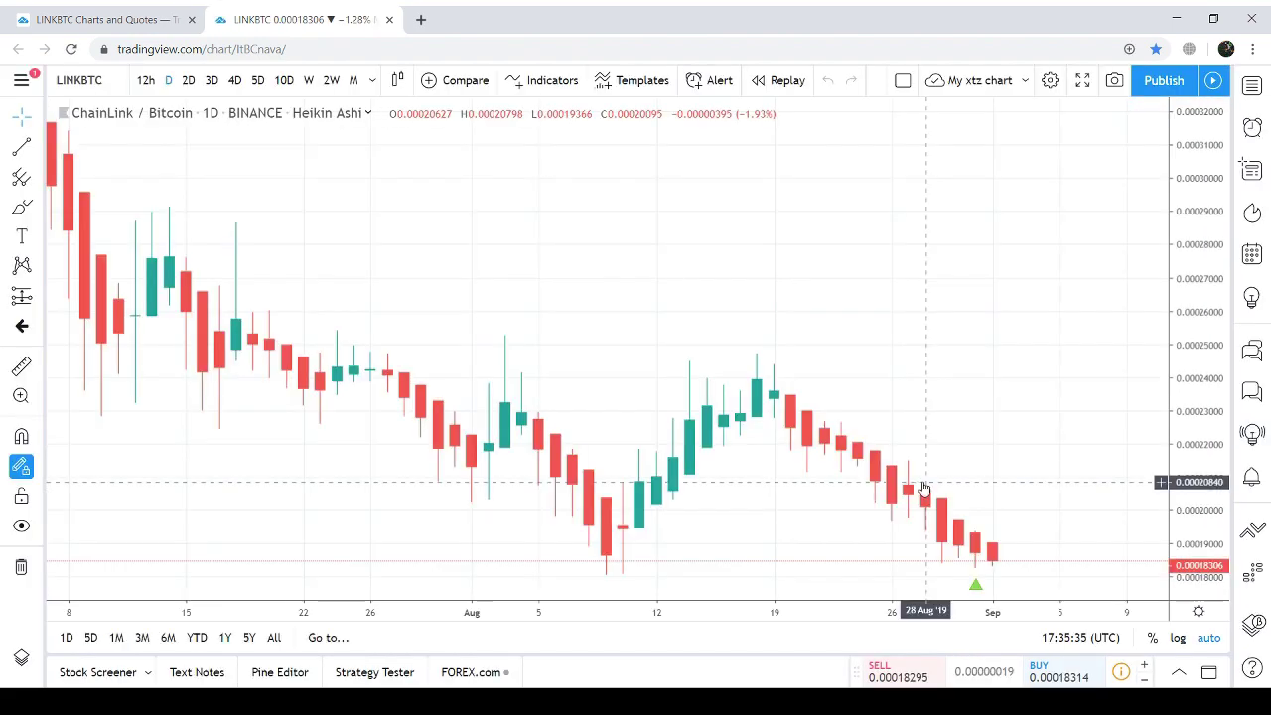
Step: Draw an XABCD pattern through the price swings of 9, 14, 16 and 18 Aug, ending with D at about 0.00017165 on 5 Sep
left_click_drag(1072, 320, 887, 220)
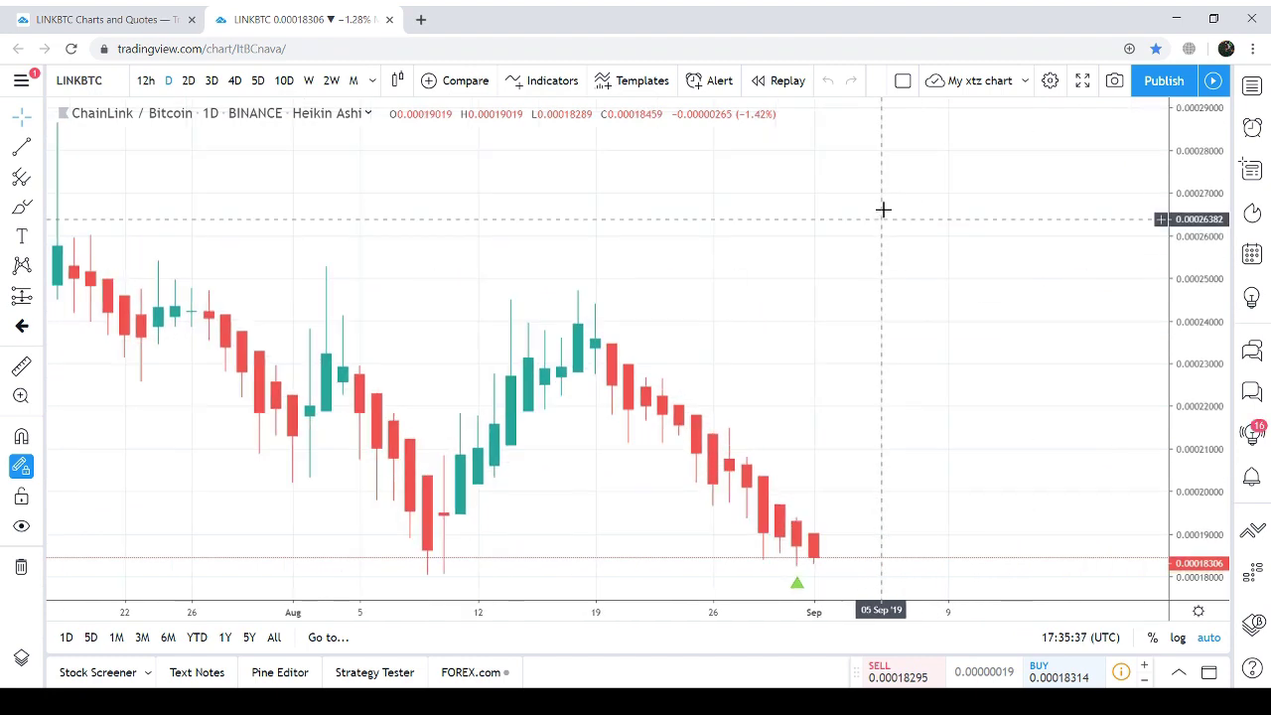
left_click_drag(1193, 255, 1195, 298)
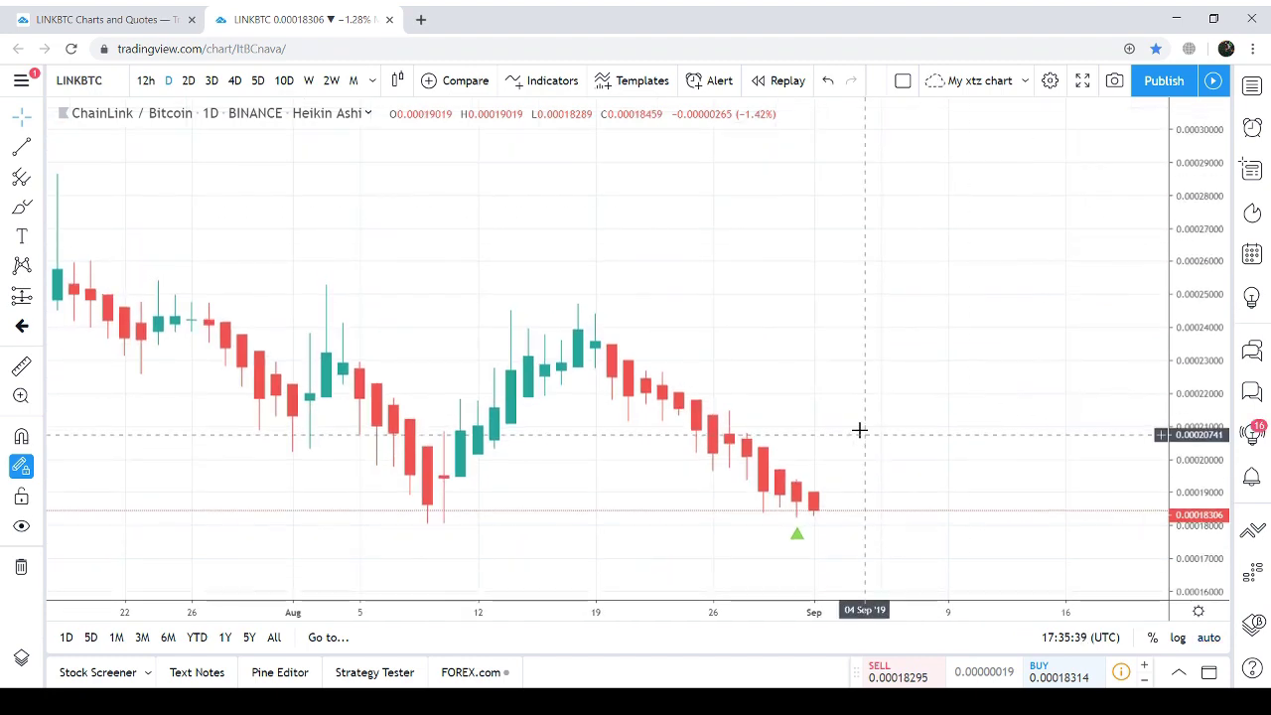
left_click_drag(857, 431, 820, 336)
left_click_drag(1206, 313, 1211, 223)
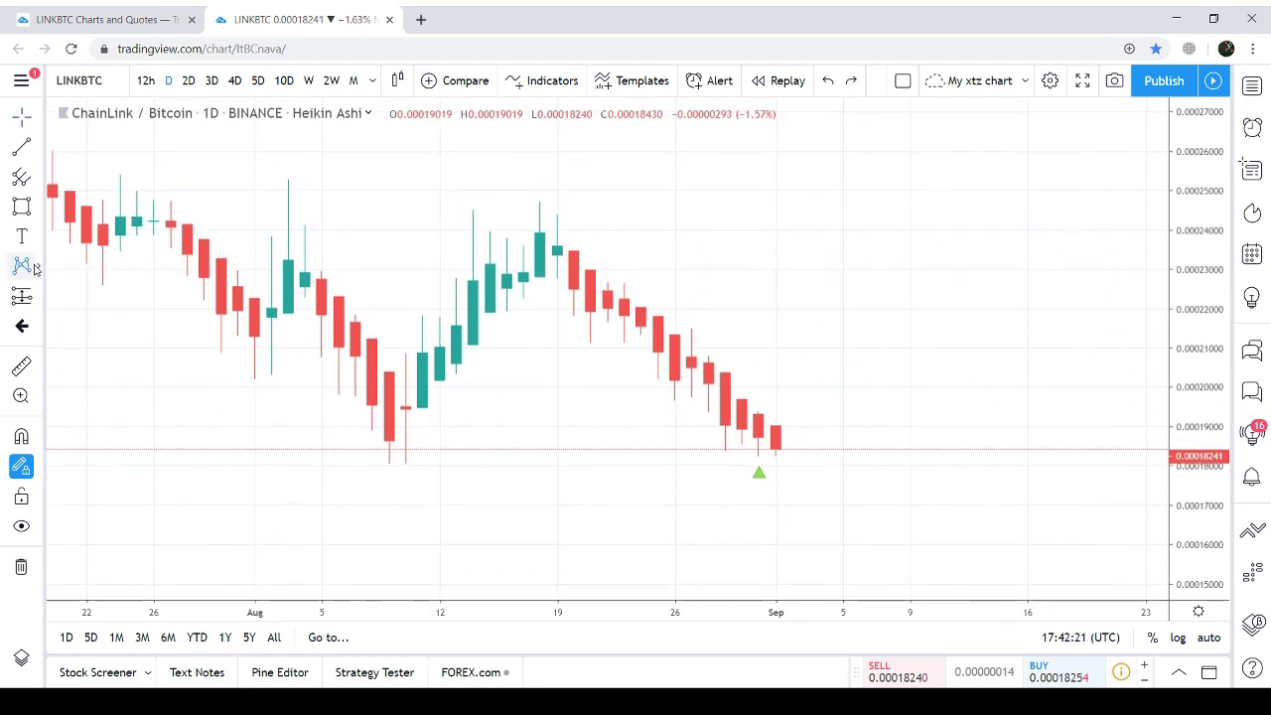
left_click(38, 268)
left_click(114, 230)
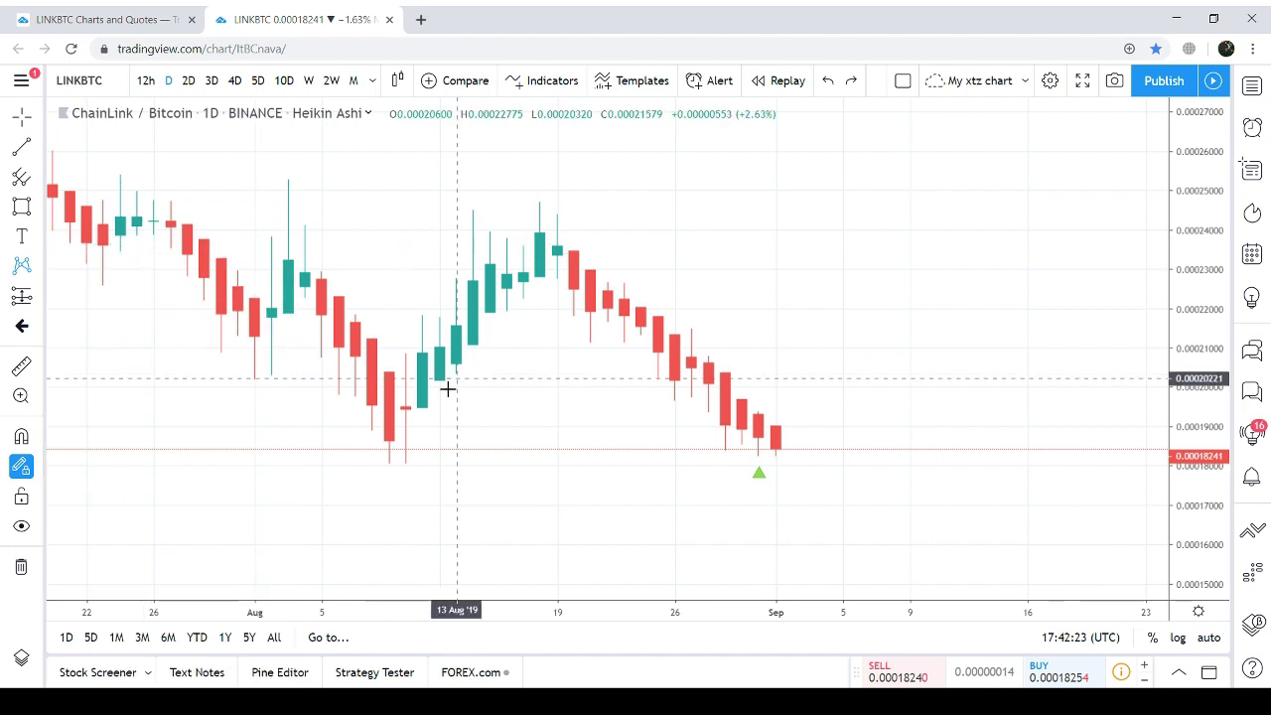
left_click(389, 460)
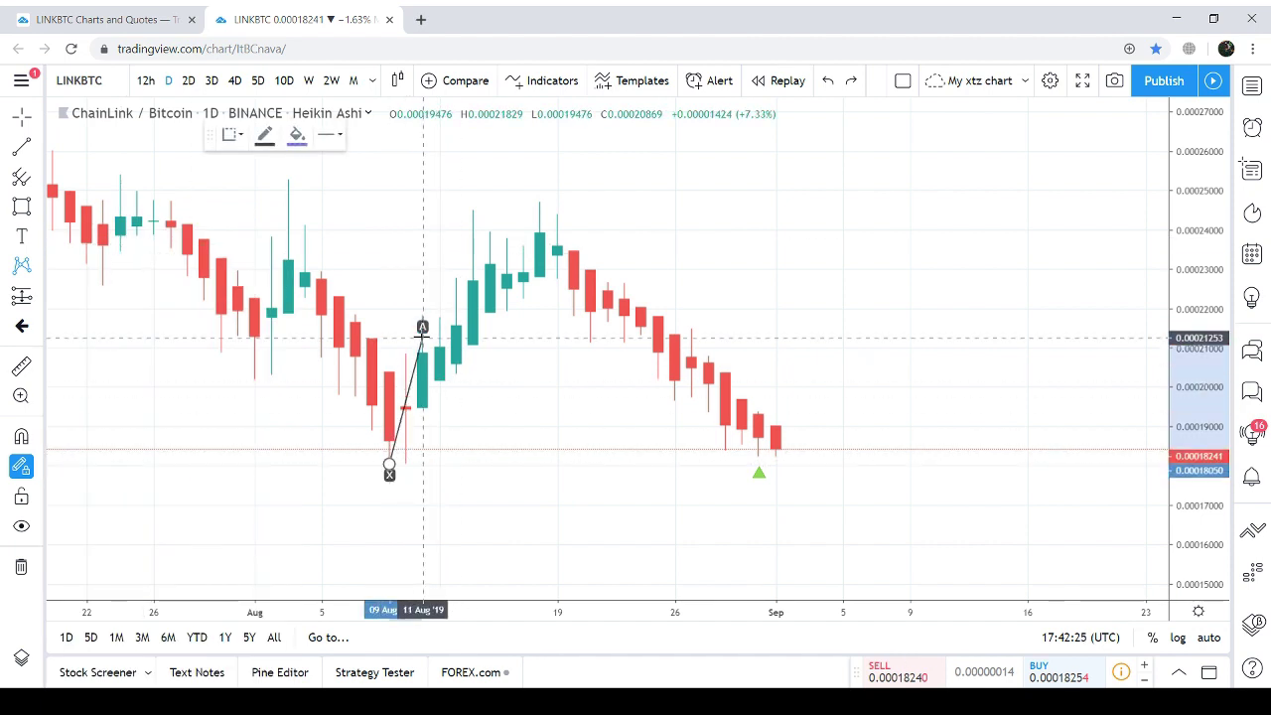
left_click(472, 201)
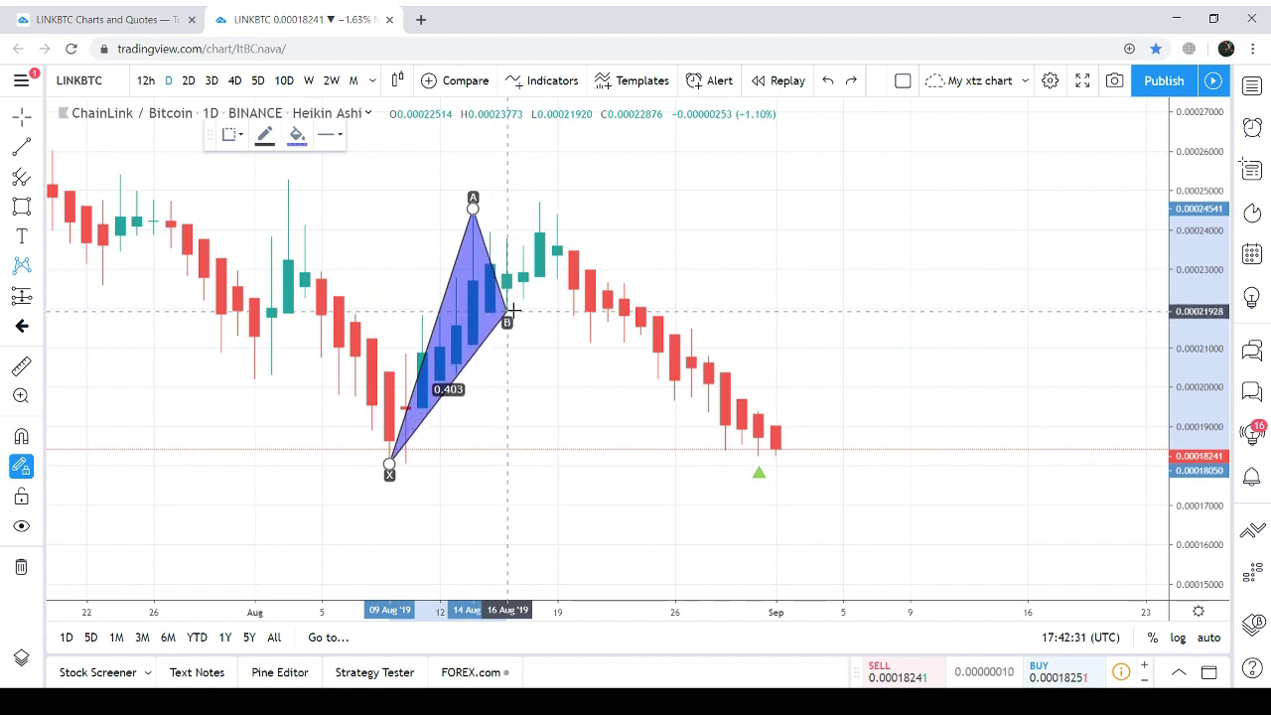
left_click(509, 316)
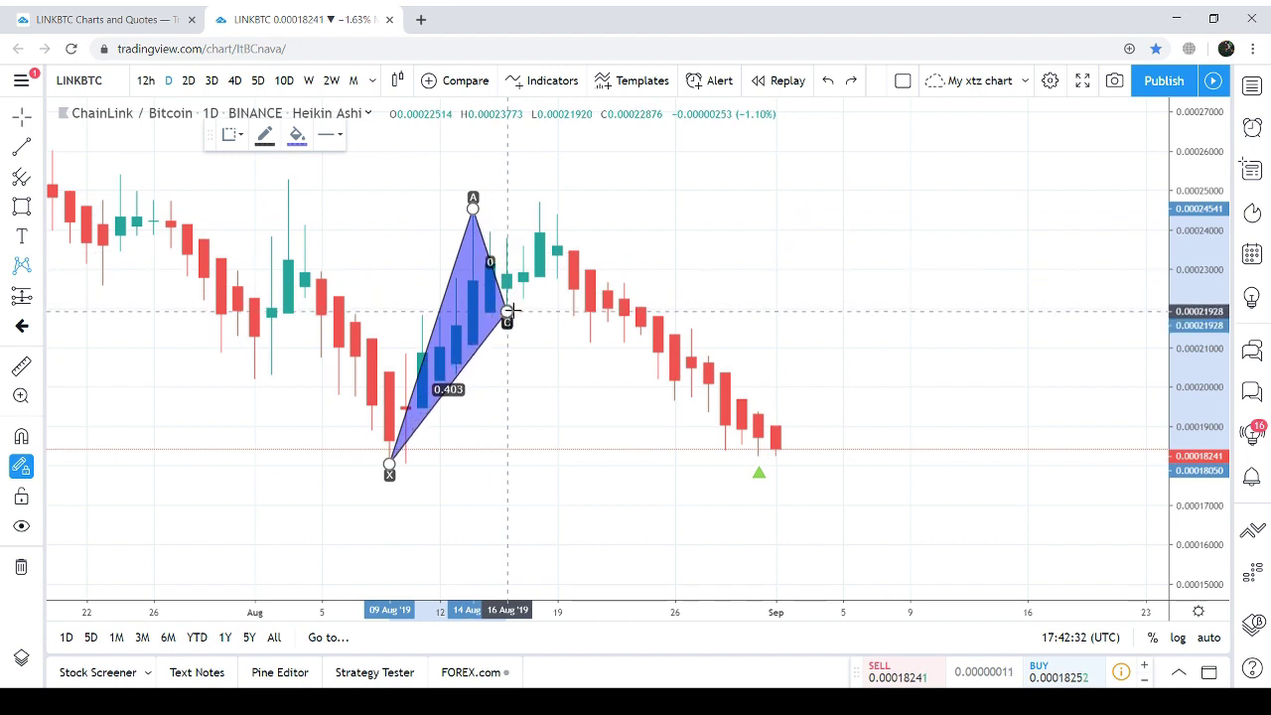
left_click(541, 195)
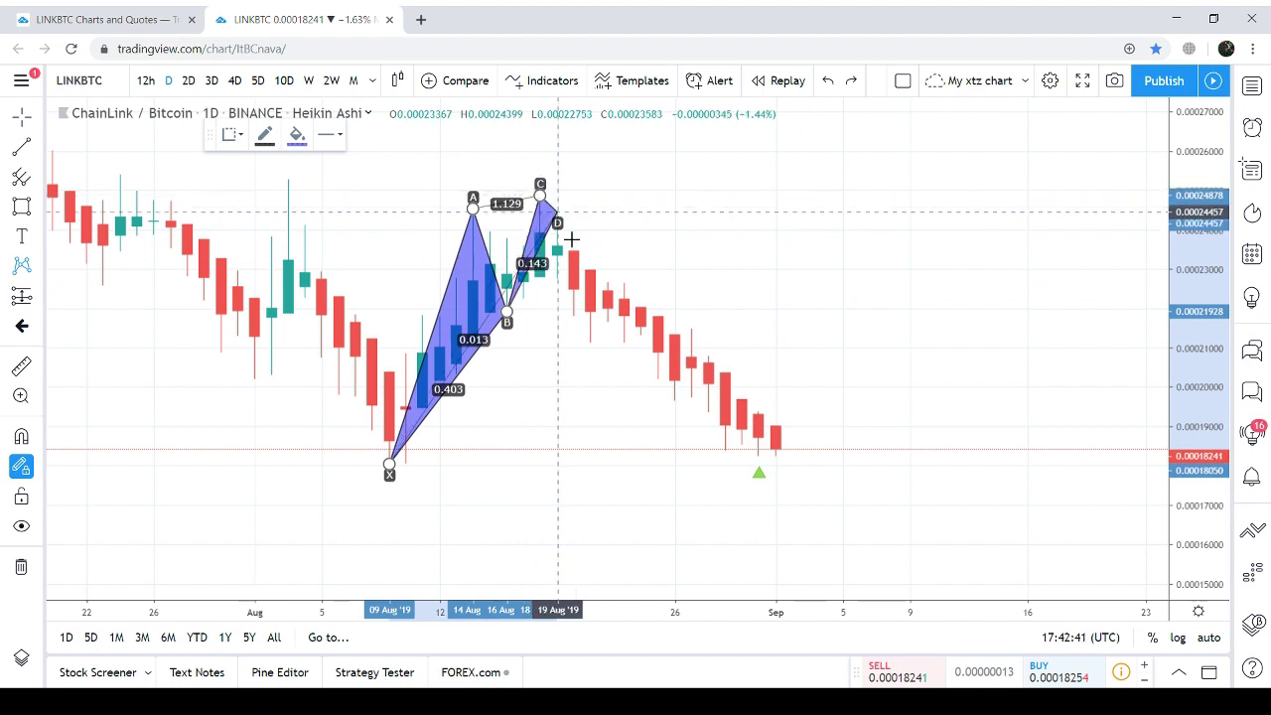
left_click(843, 496)
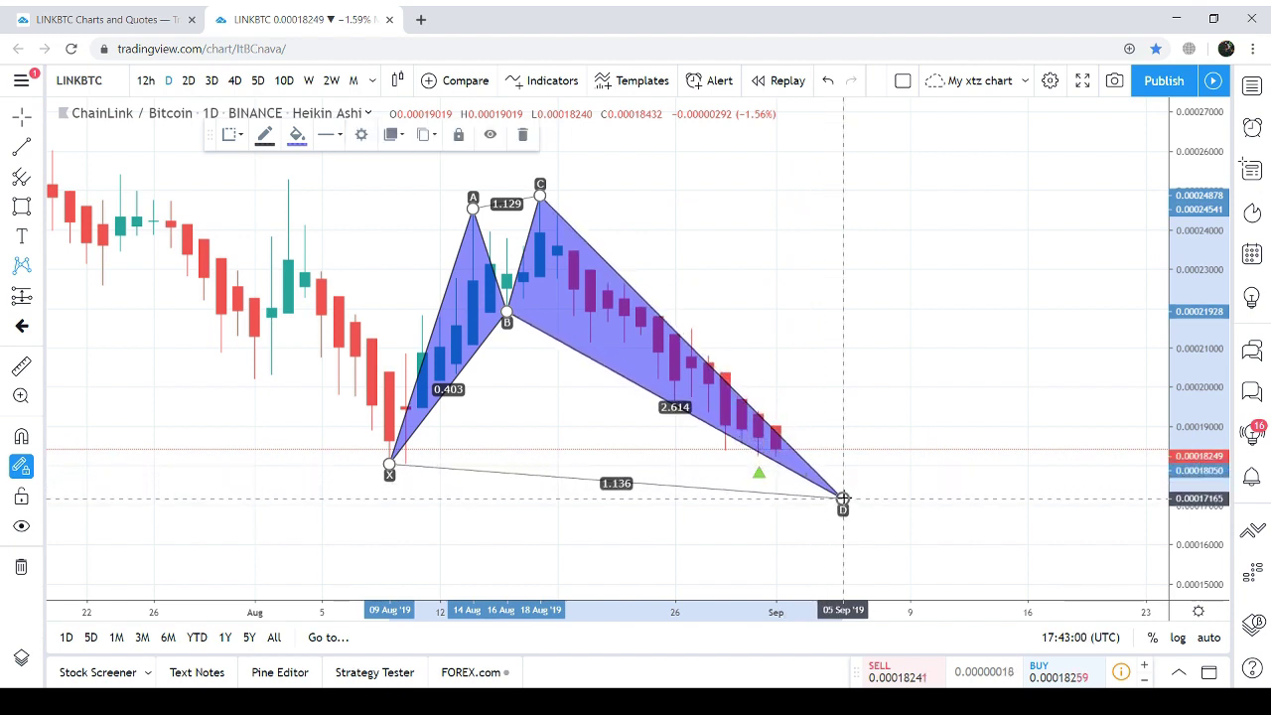
Step: Draw a rectangle around point D from 28 Aug to 13 Sep, about 0.00018619 down to 0.00017123, and fill it bright green
left_click(22, 207)
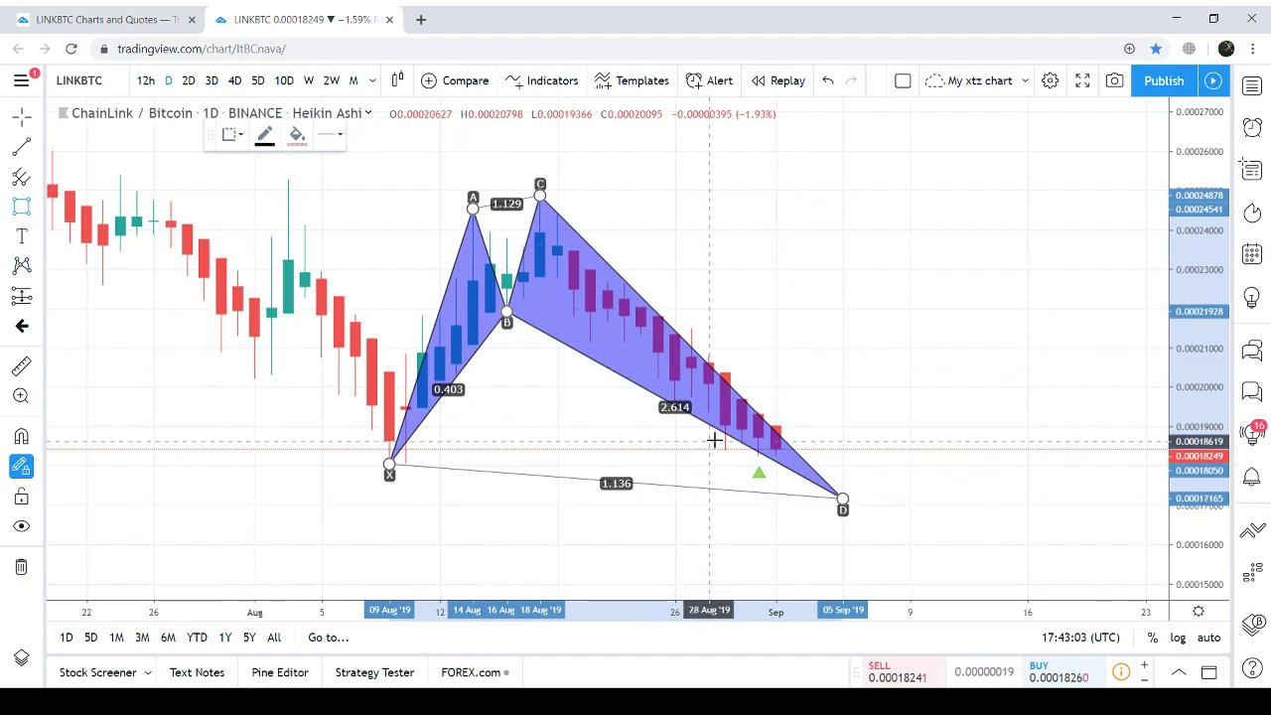
mouse_move(709, 441)
left_mouse_down()
mouse_move(788, 488)
mouse_move(994, 501)
mouse_move(977, 500)
left_mouse_up()
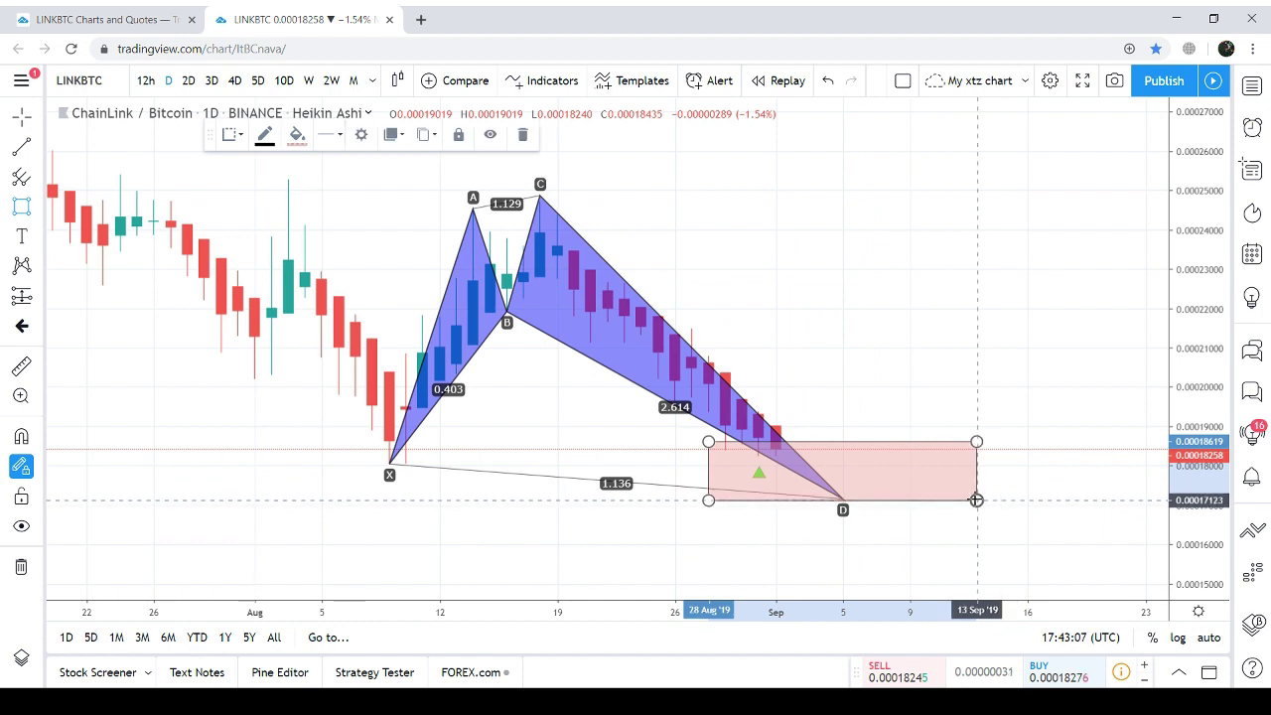
left_click(297, 134)
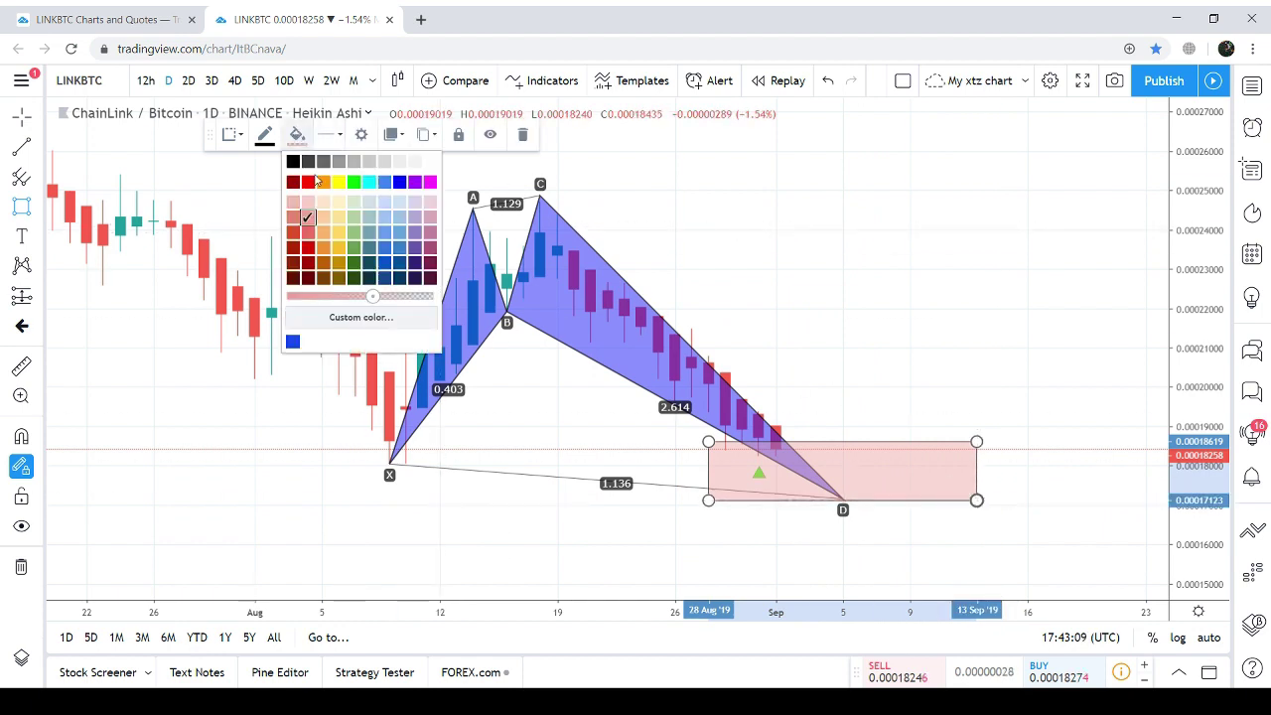
left_click(352, 183)
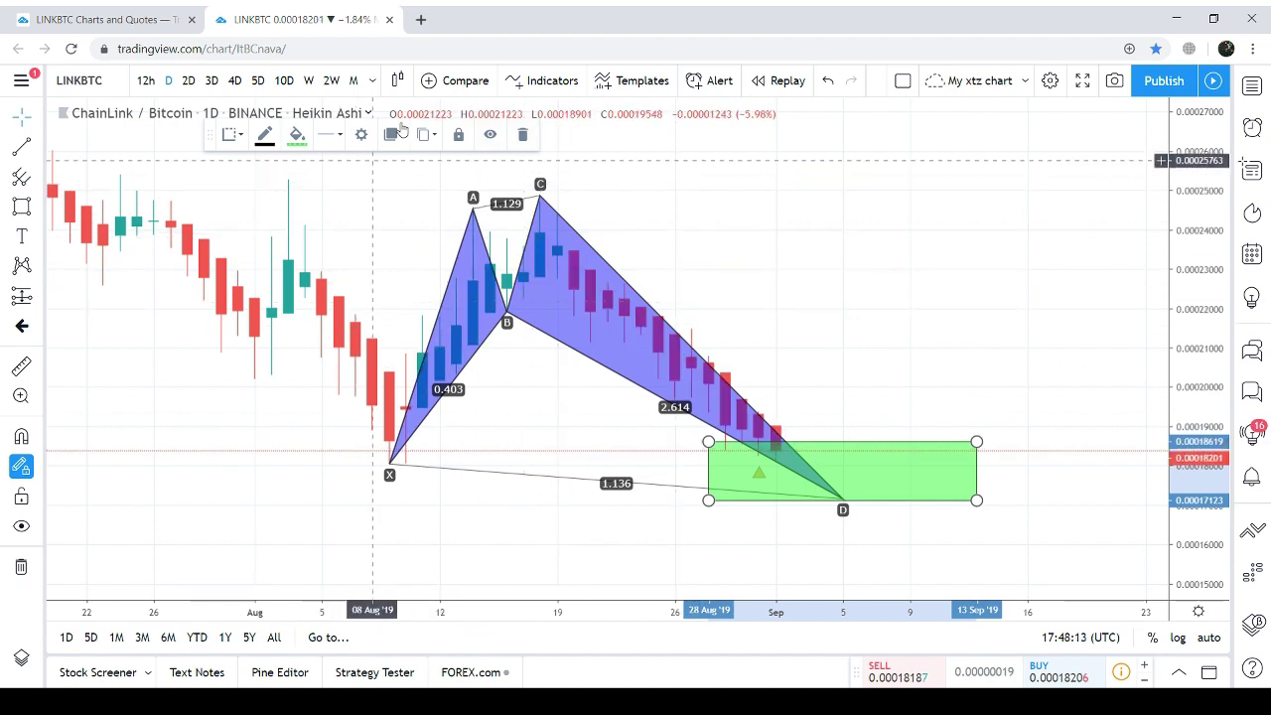
Step: Add a Fixed Range volume profile spanning from point X on 9 Aug to the latest candle on 1 Sep
left_click(539, 84)
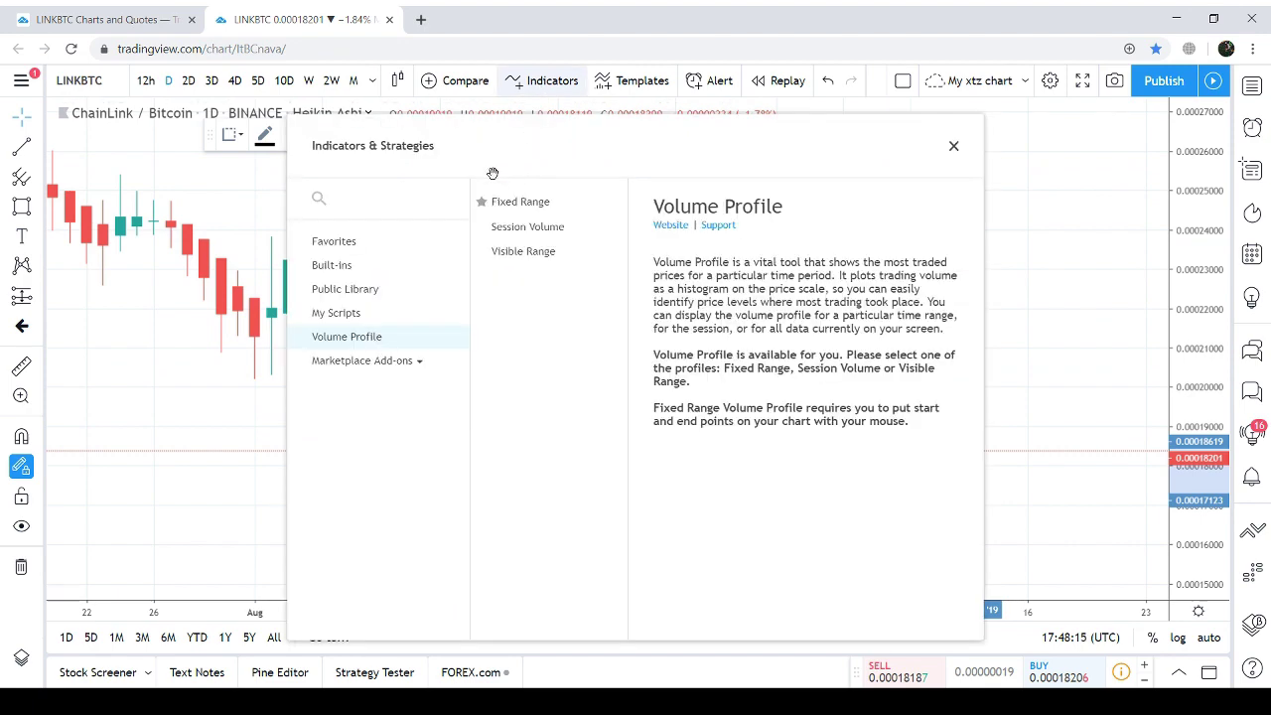
left_click(519, 203)
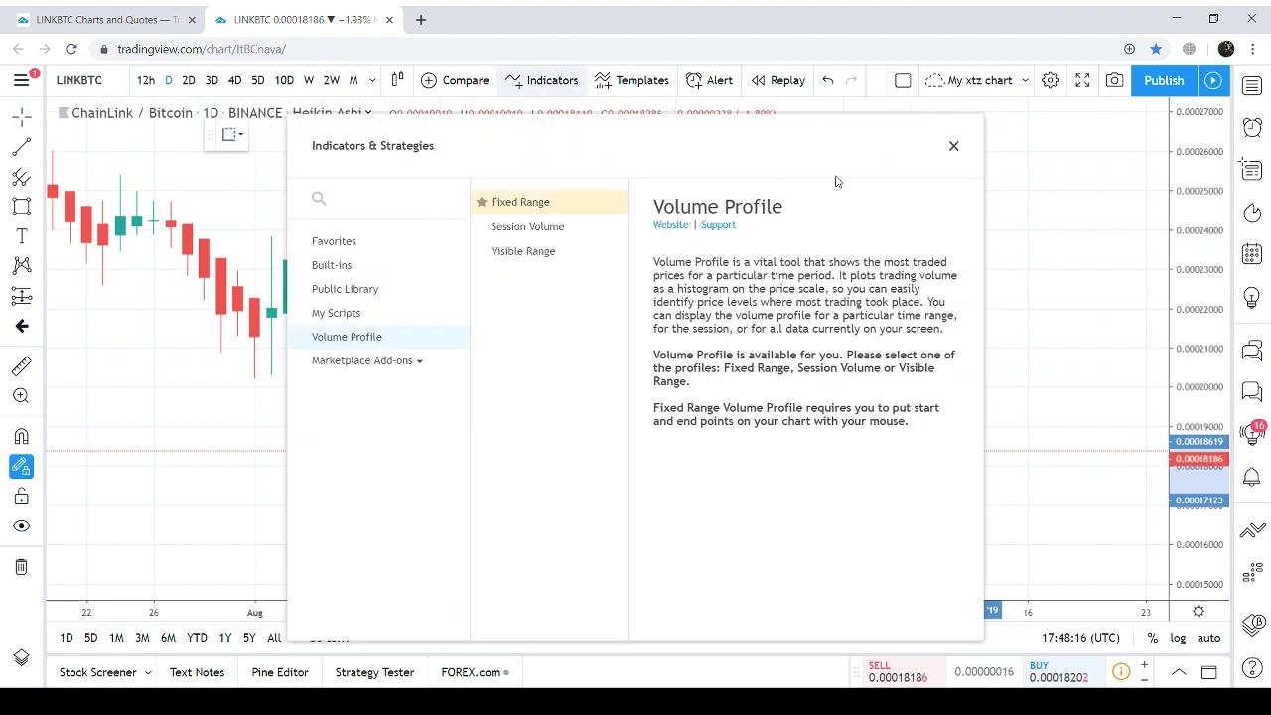
left_click(952, 149)
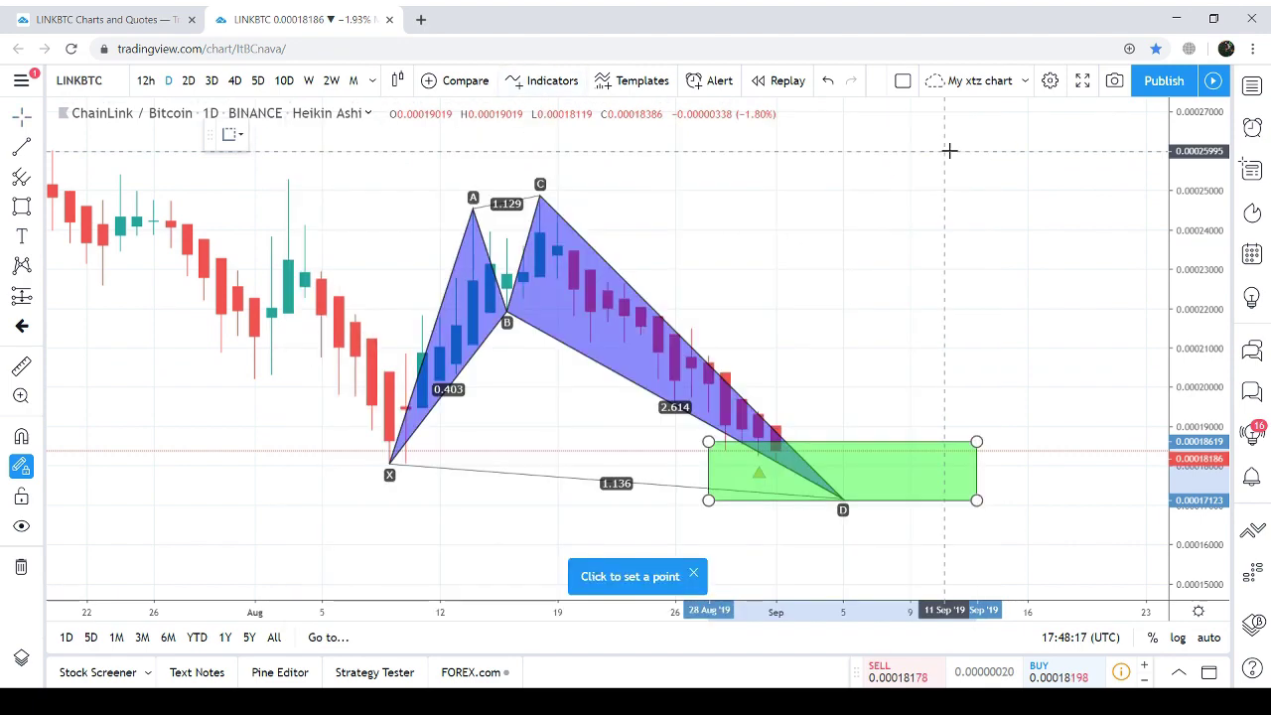
left_click(389, 461)
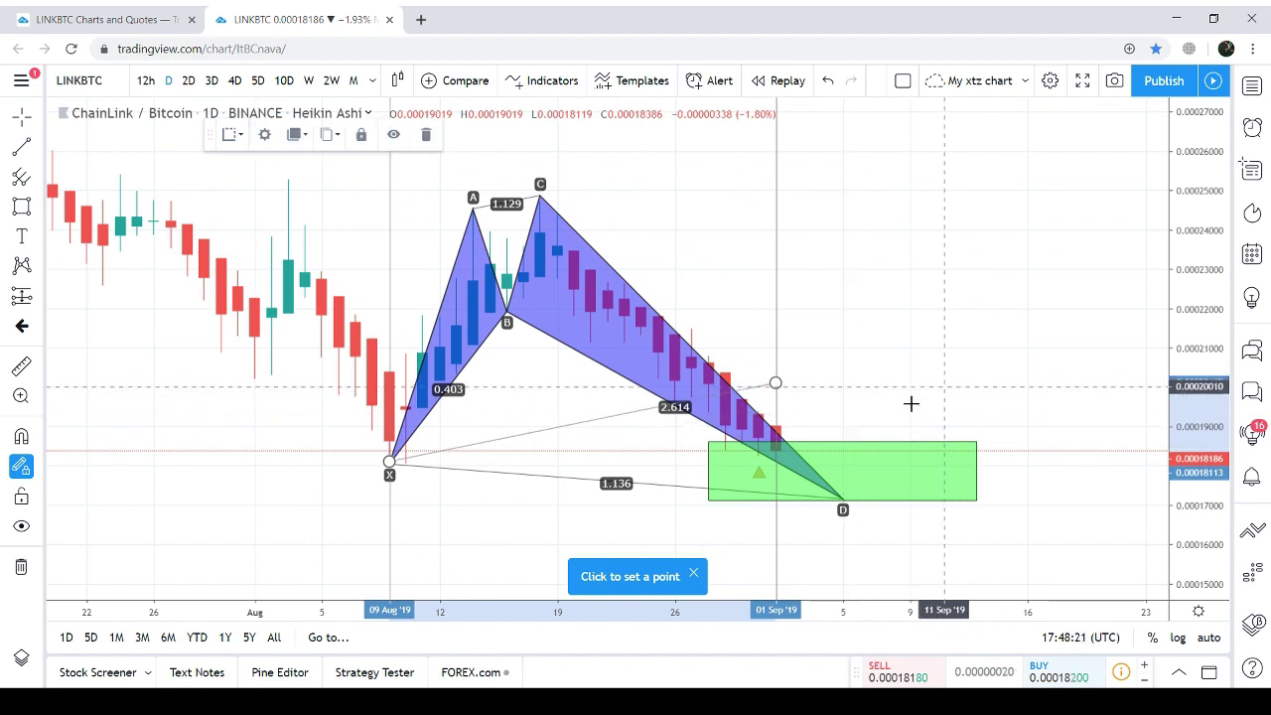
left_click(779, 392)
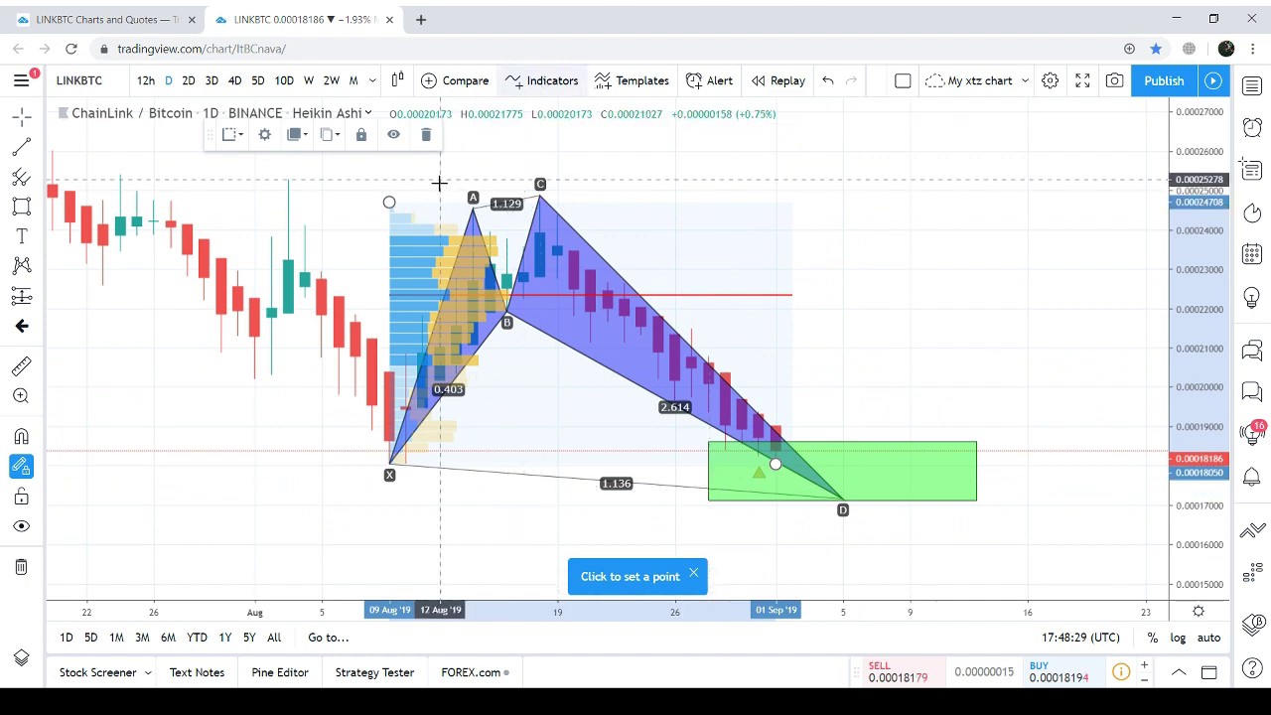
Step: Add the built-in MACD indicator below the price chart
left_click(531, 90)
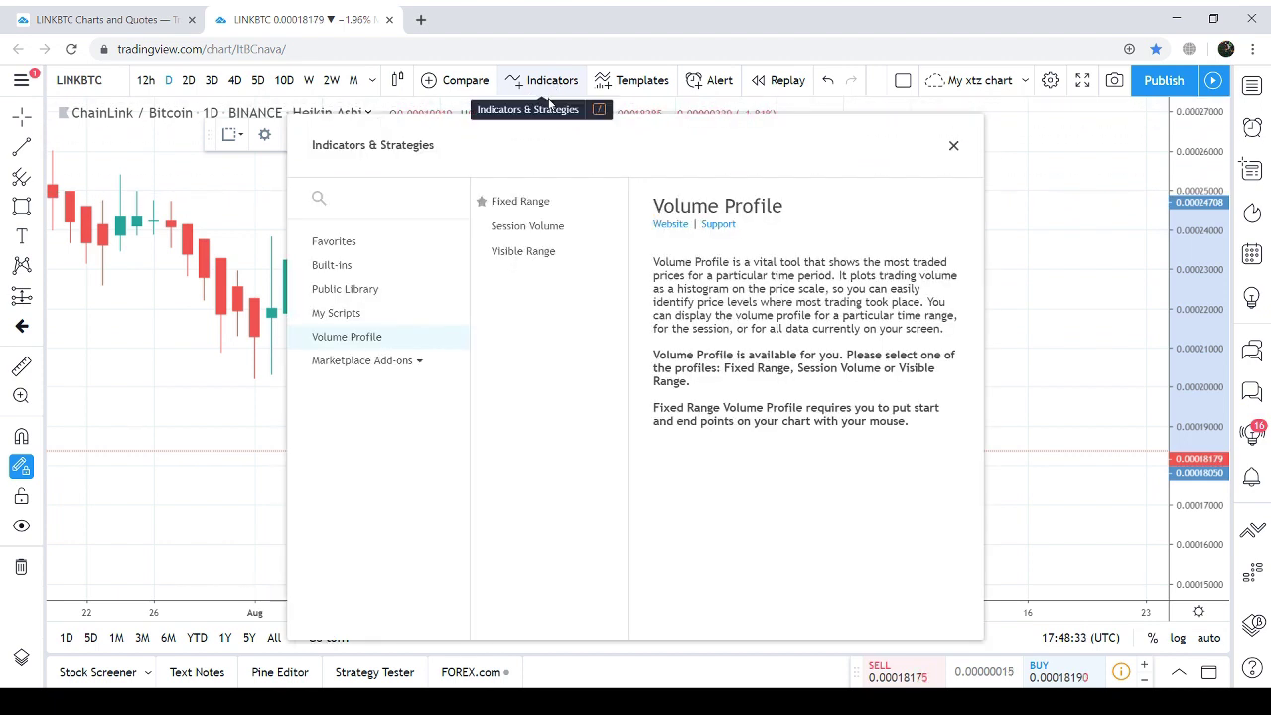
type("macd")
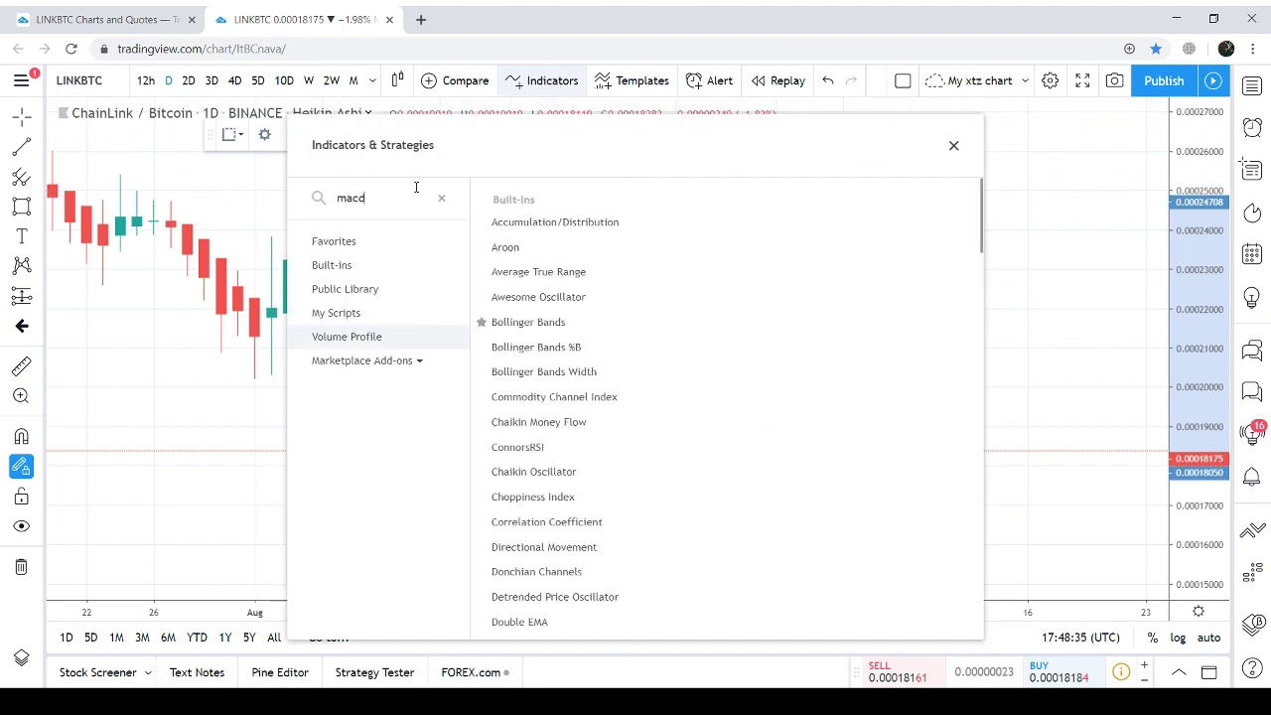
left_click(530, 223)
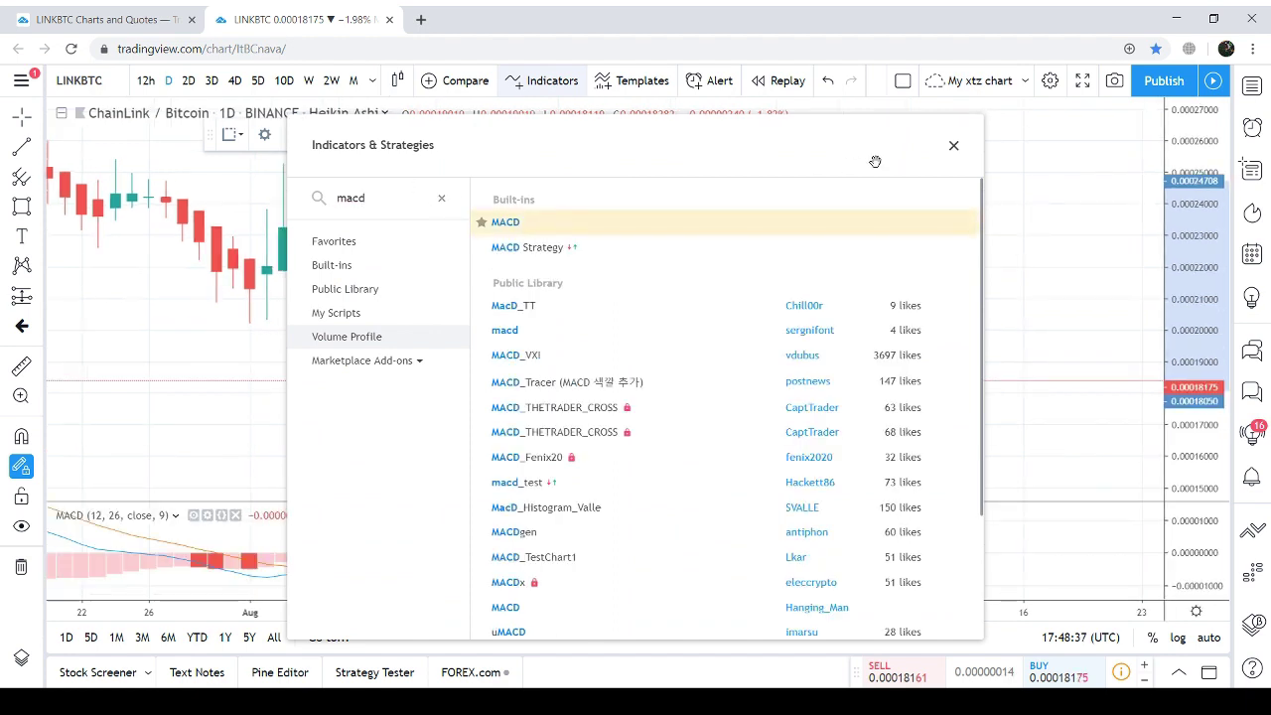
left_click(953, 145)
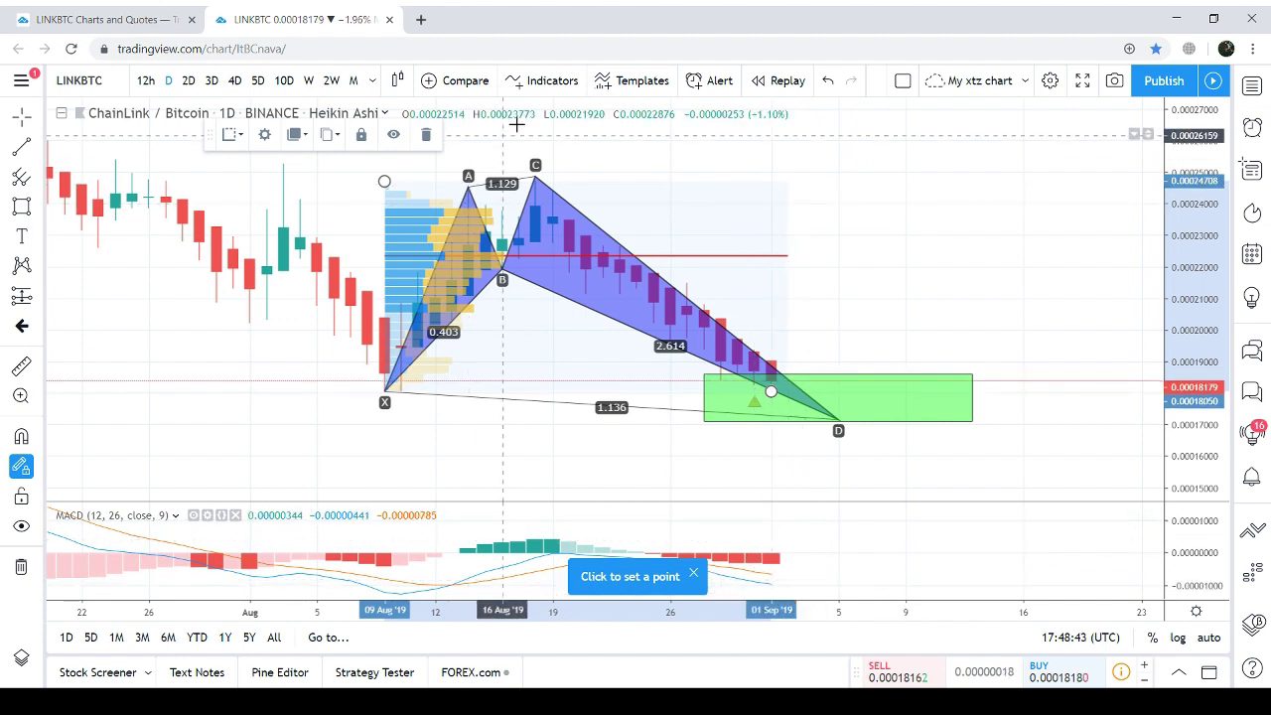
Step: Find the built-in Stochastic indicator and add it below the MACD
left_click(549, 80)
left_click(440, 199)
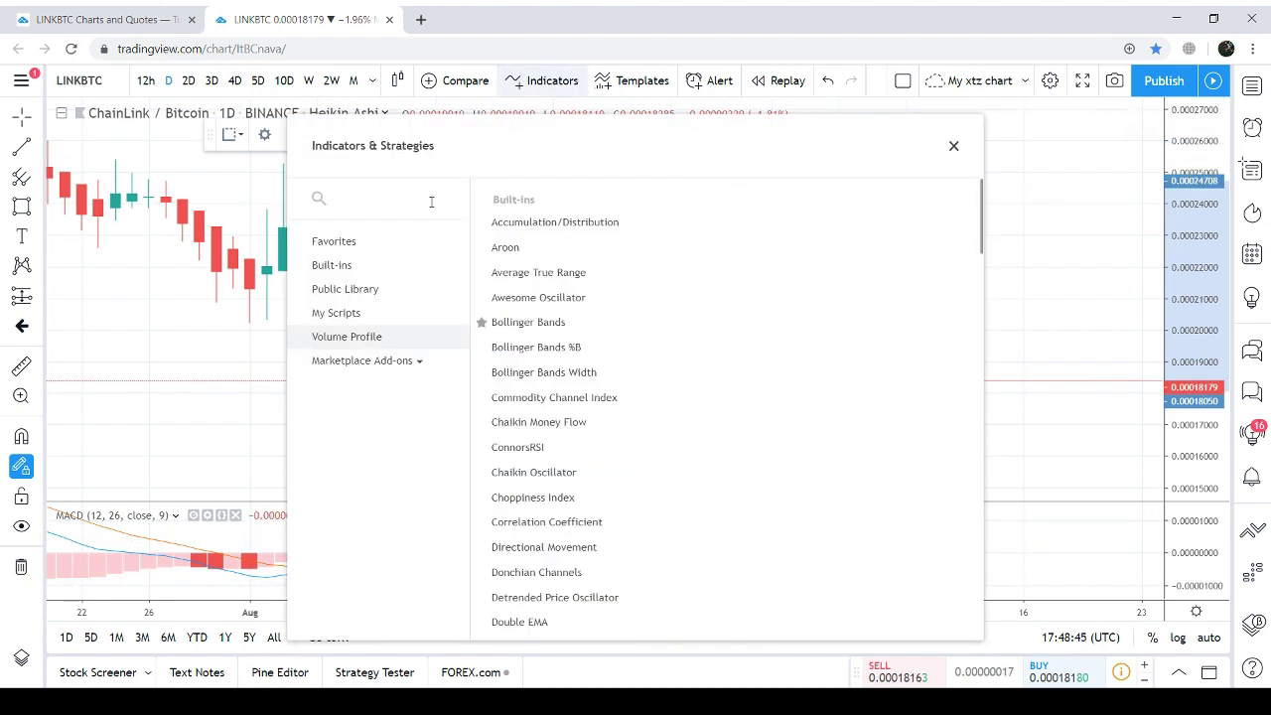
type("stco")
key("BackSpace")
key("BackSpace")
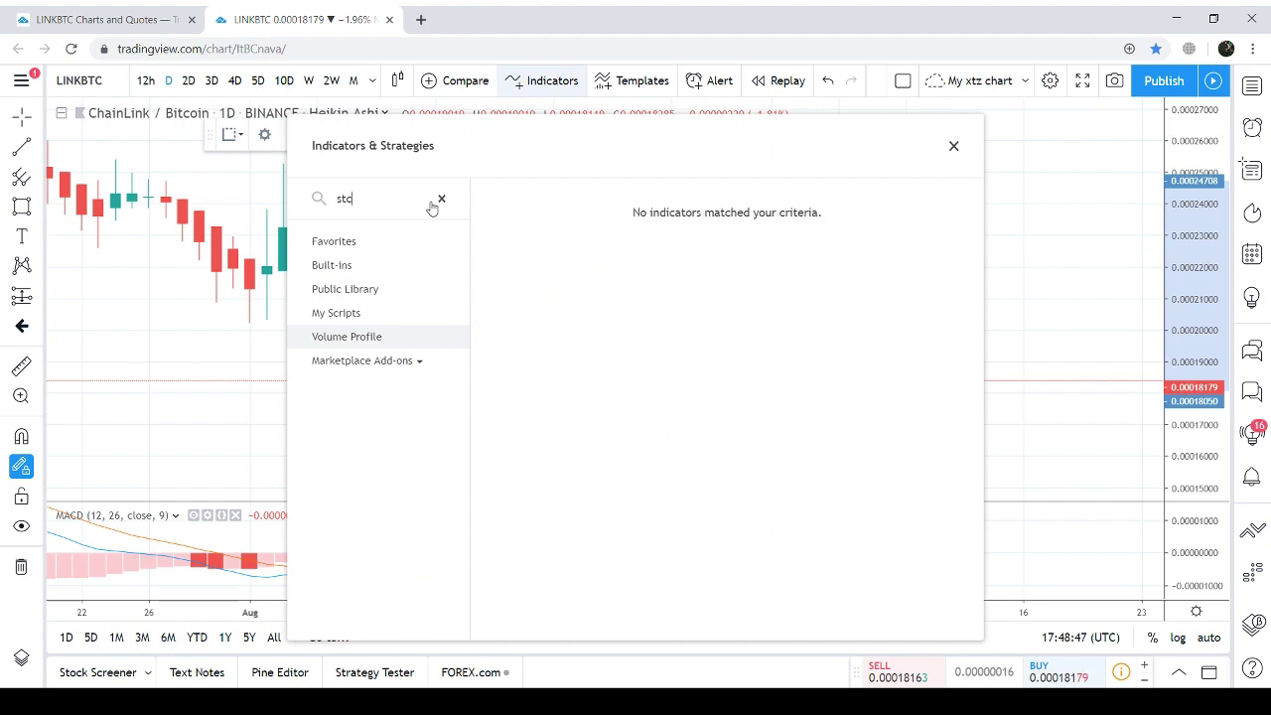
type("oc")
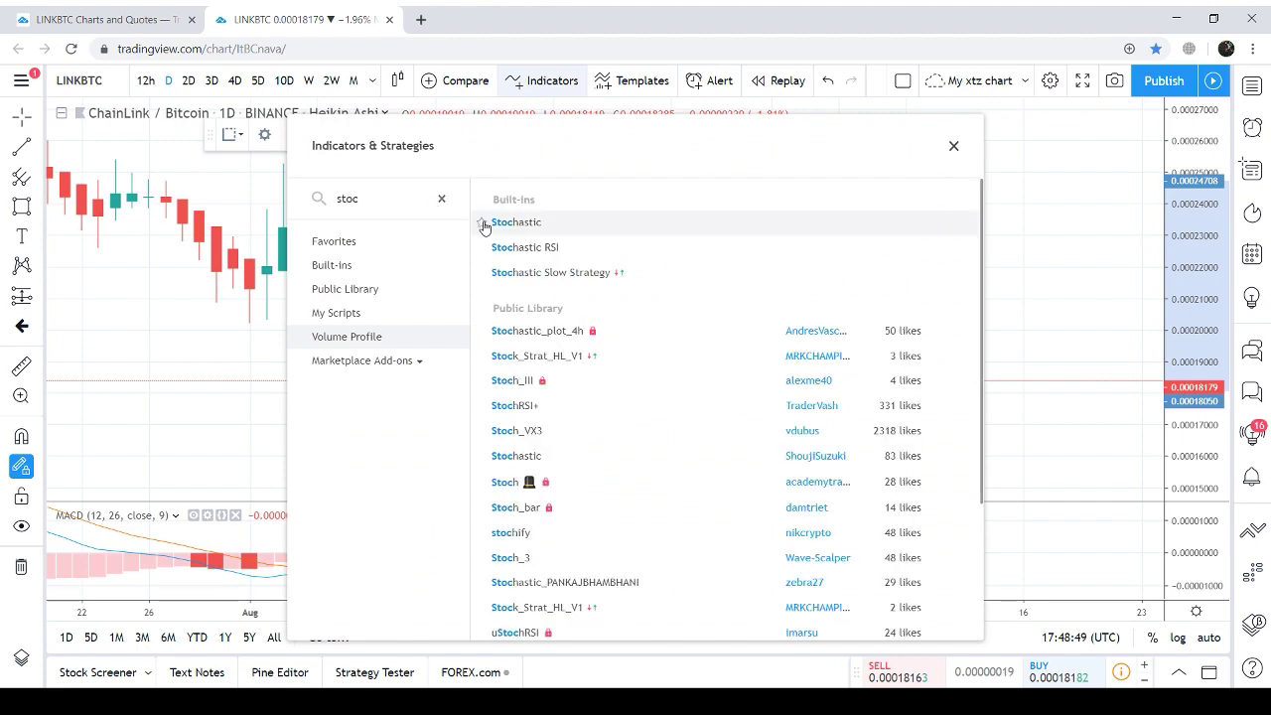
left_click(517, 222)
left_click(952, 149)
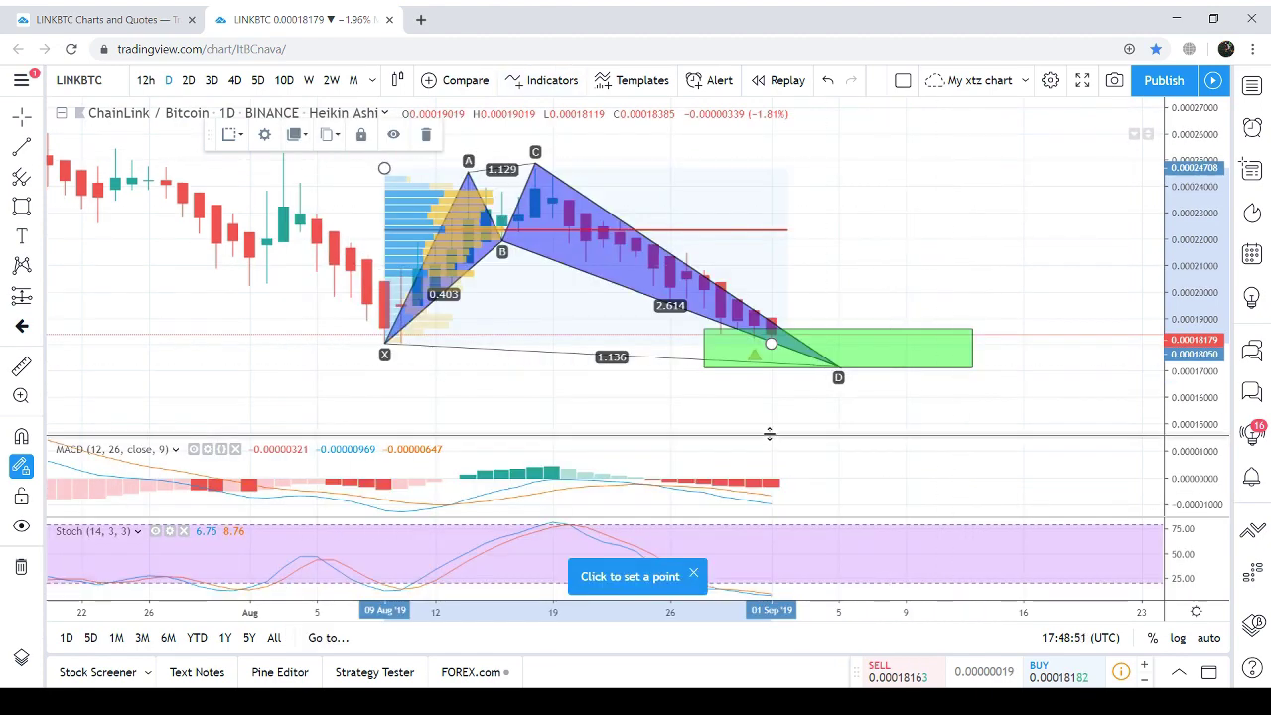
double_click(747, 543)
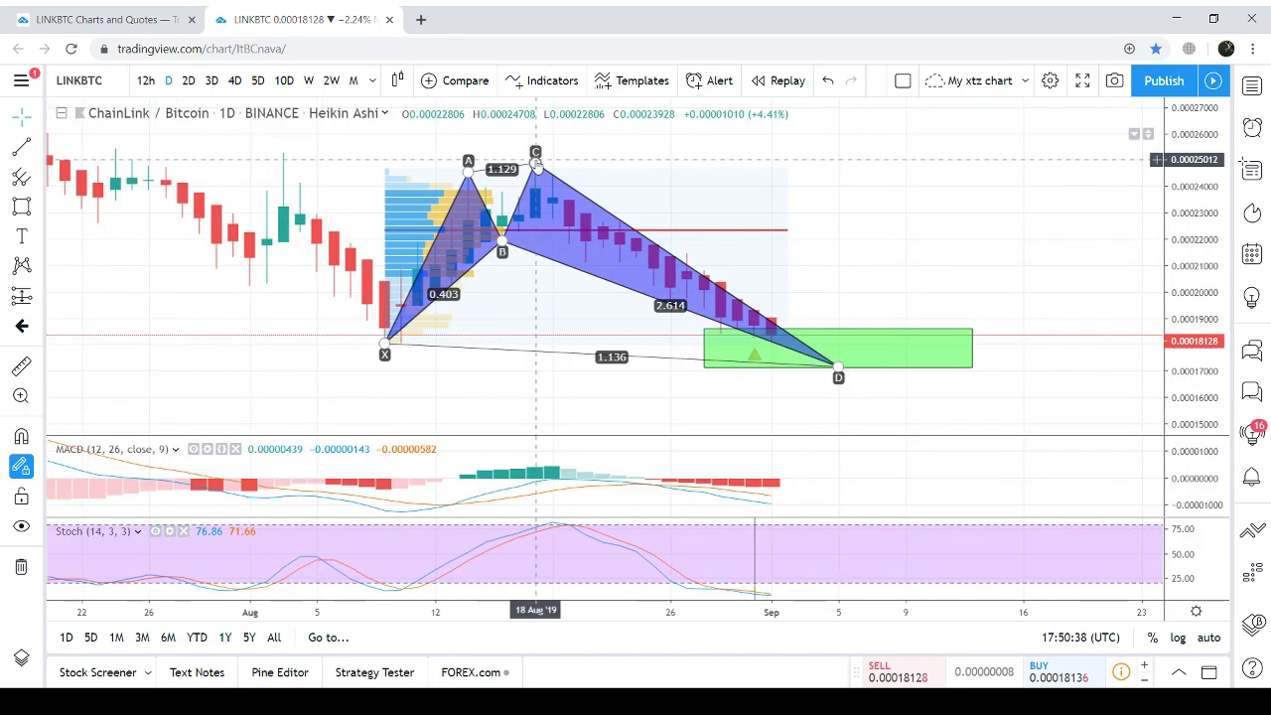
Step: Add the built-in Relative Strength Index indicator, maximize its pane to examine the line, and restore the full chart layout
left_click(544, 81)
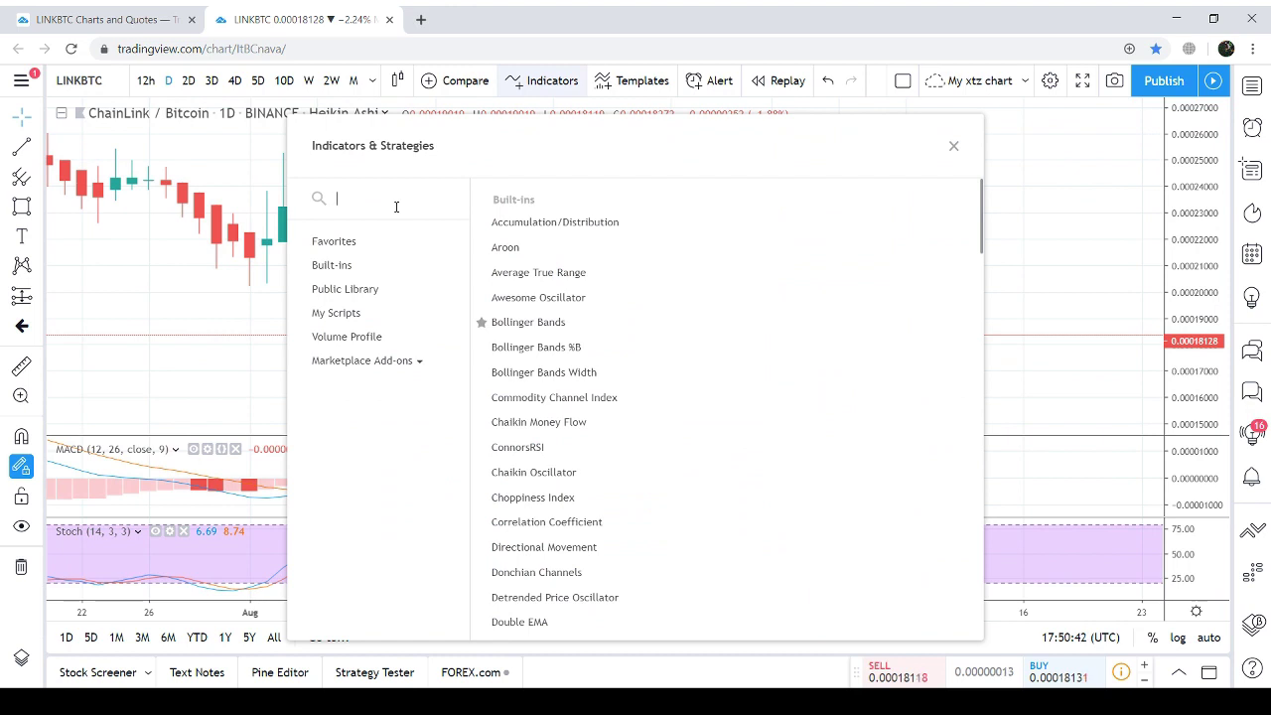
type("rsi")
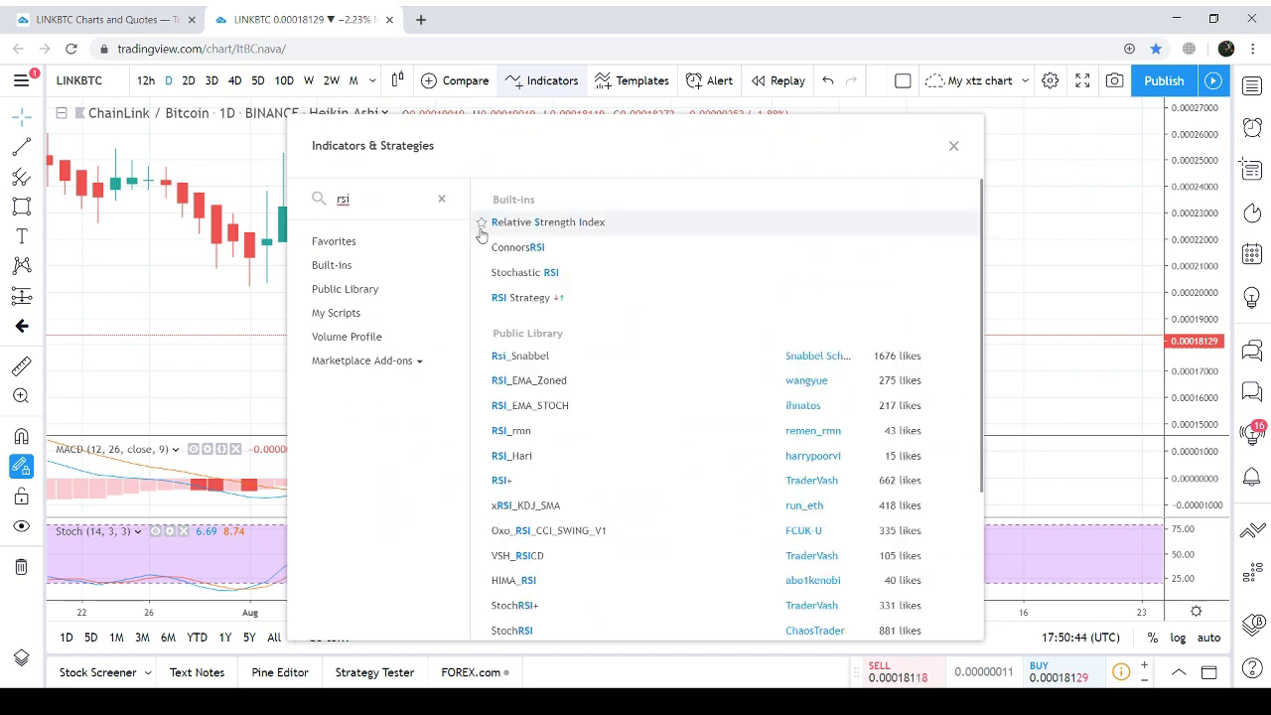
left_click(529, 223)
left_click(951, 149)
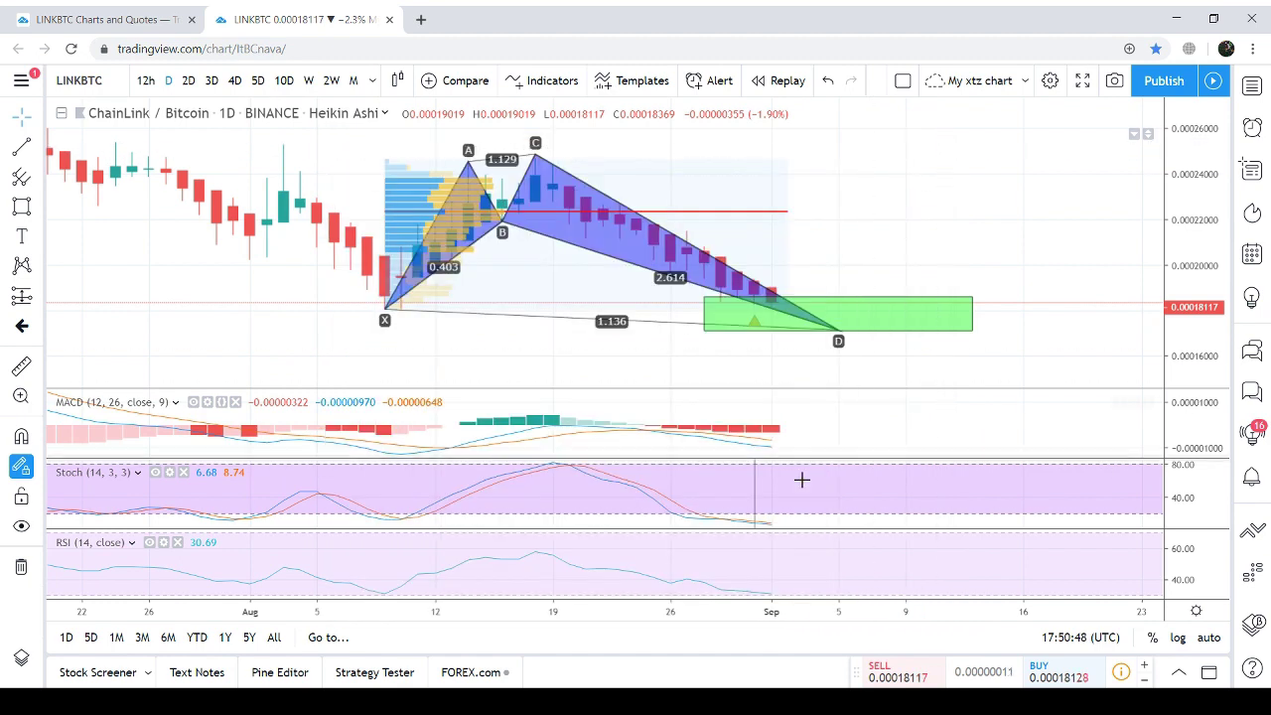
double_click(739, 565)
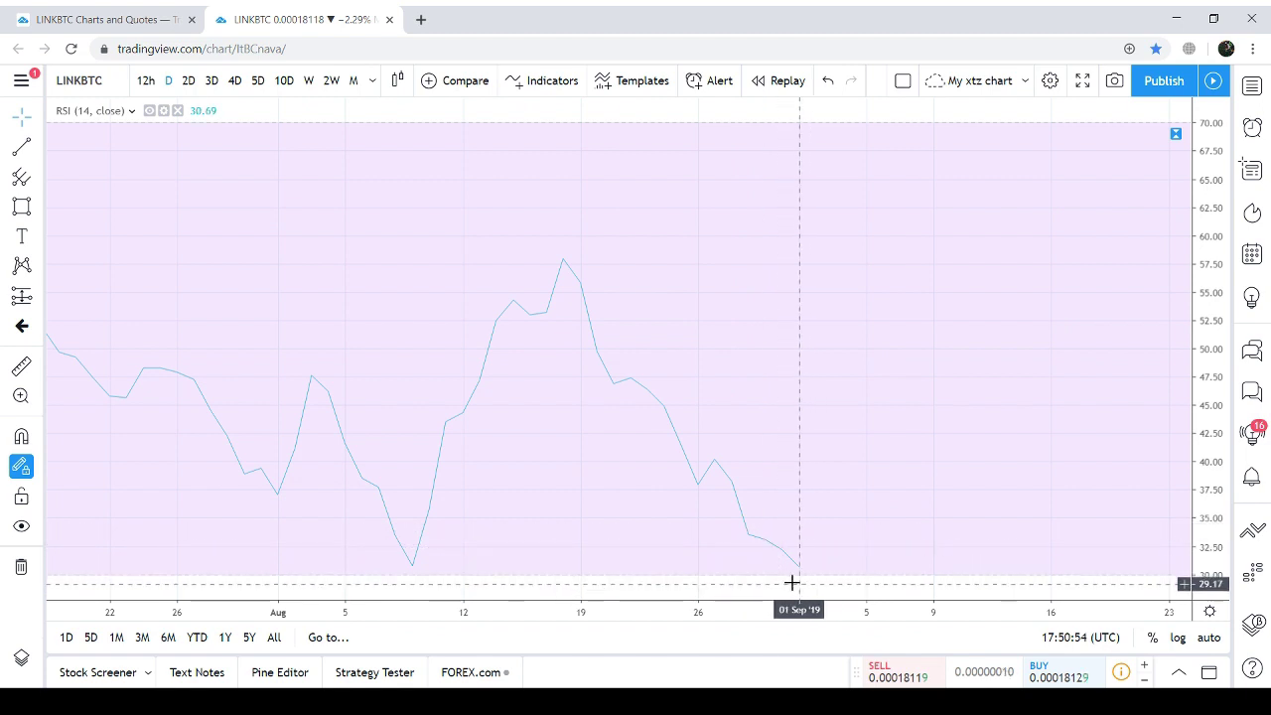
double_click(762, 367)
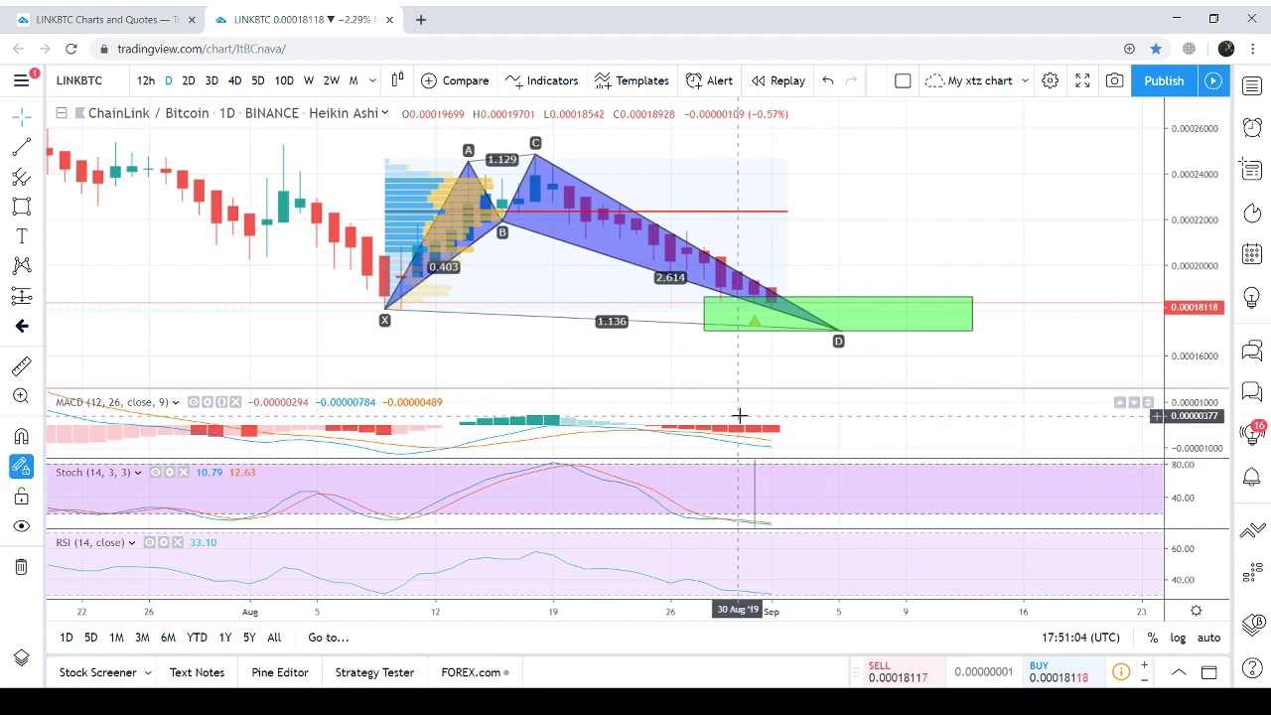
double_click(735, 496)
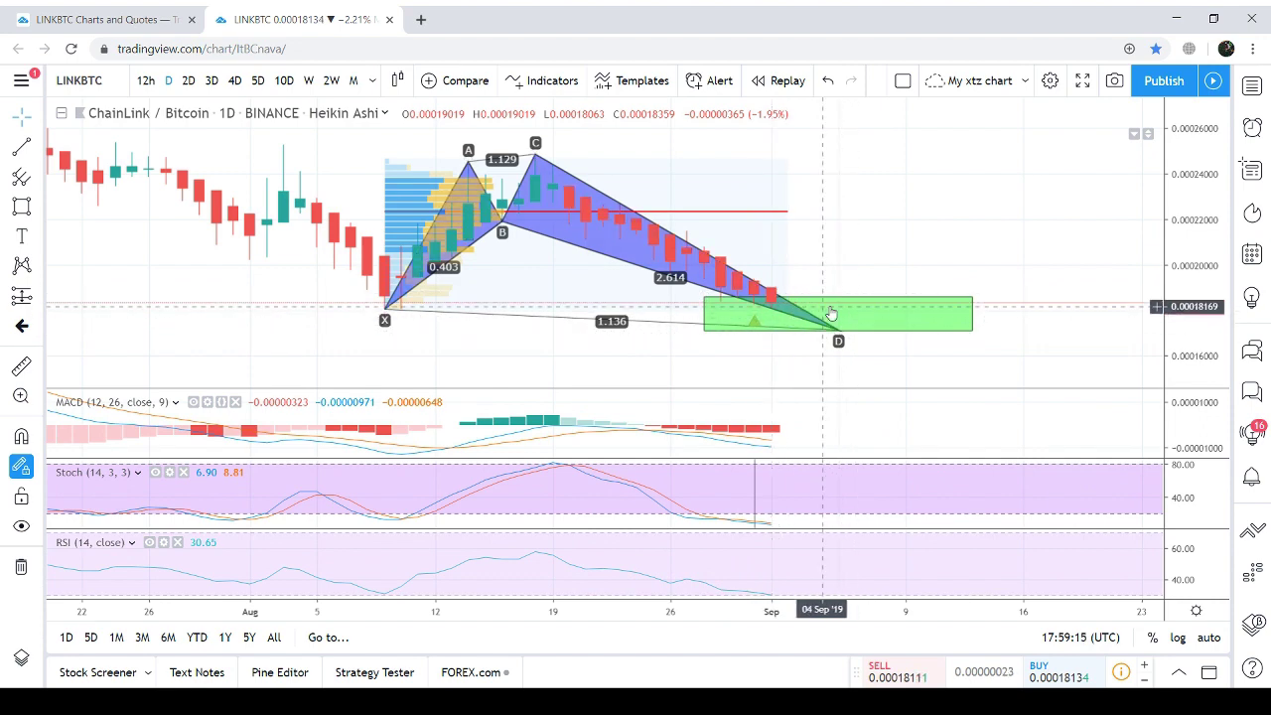
left_click(799, 320)
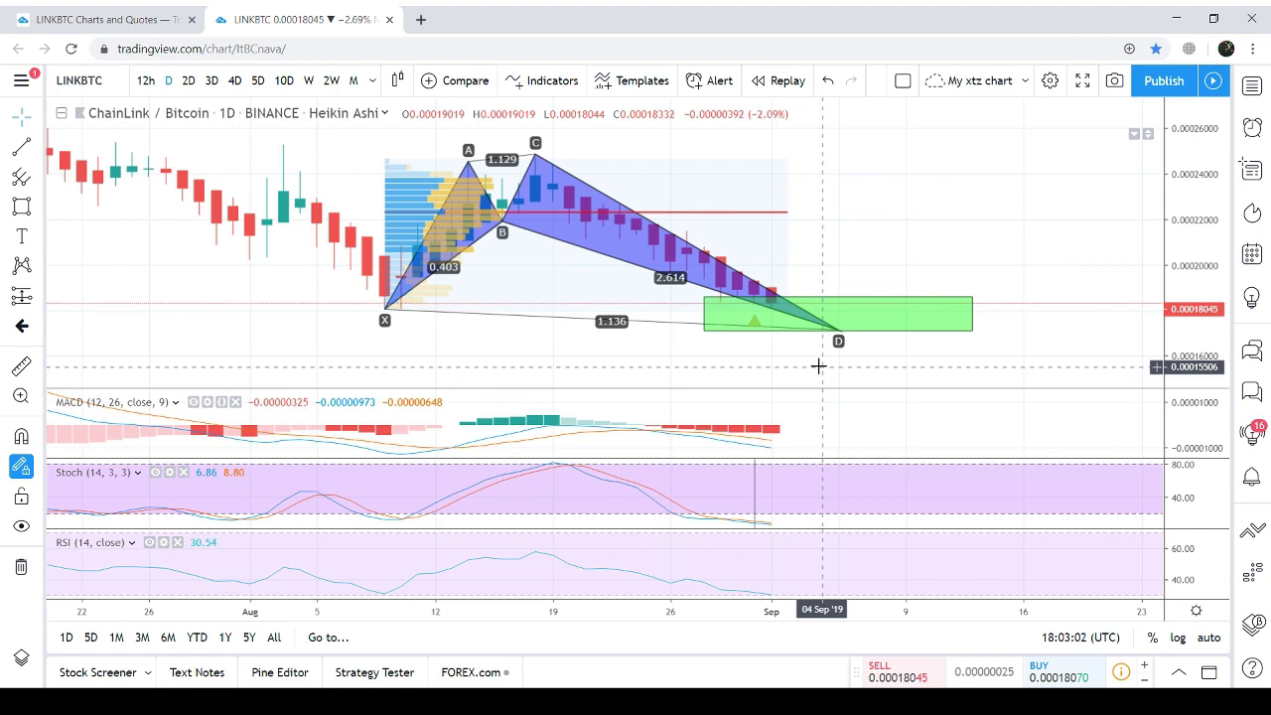
Step: On the LINKBTC symbol page, open the published idea "LINKBTC formed bullish shark | Upto 34% expected" and review its chart and description
left_click(144, 18)
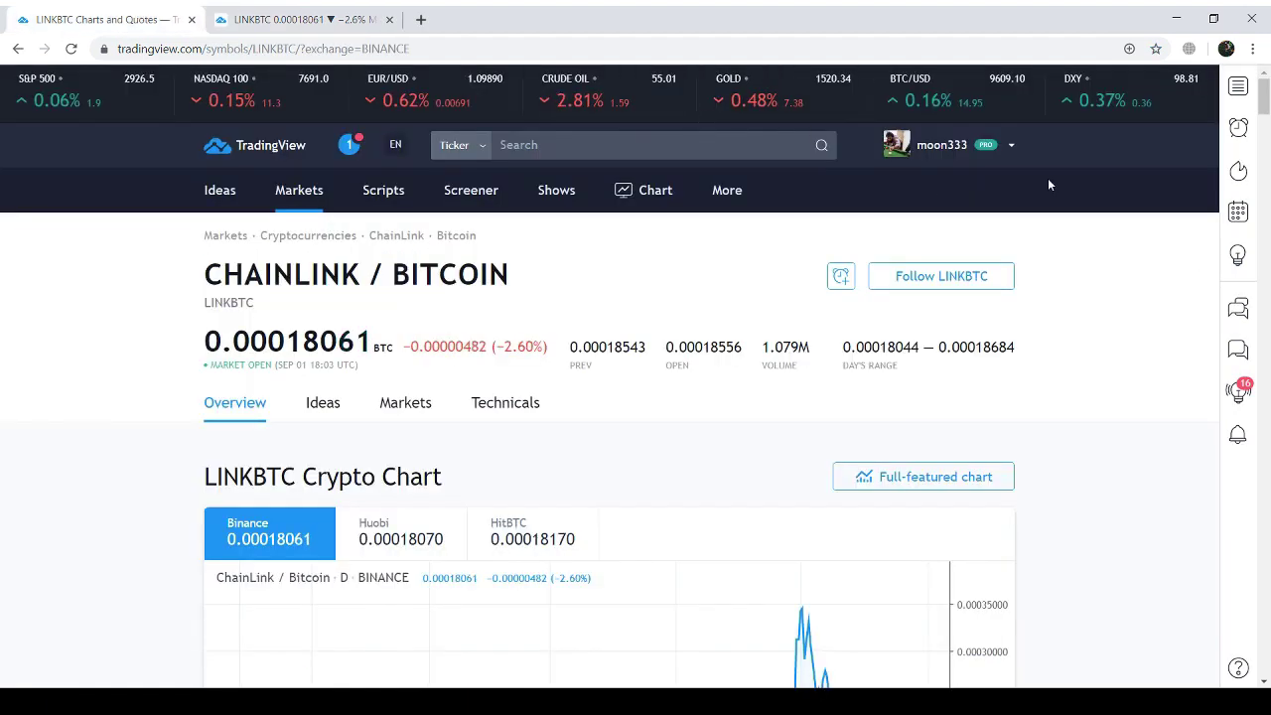
left_click_drag(1263, 93, 1264, 149)
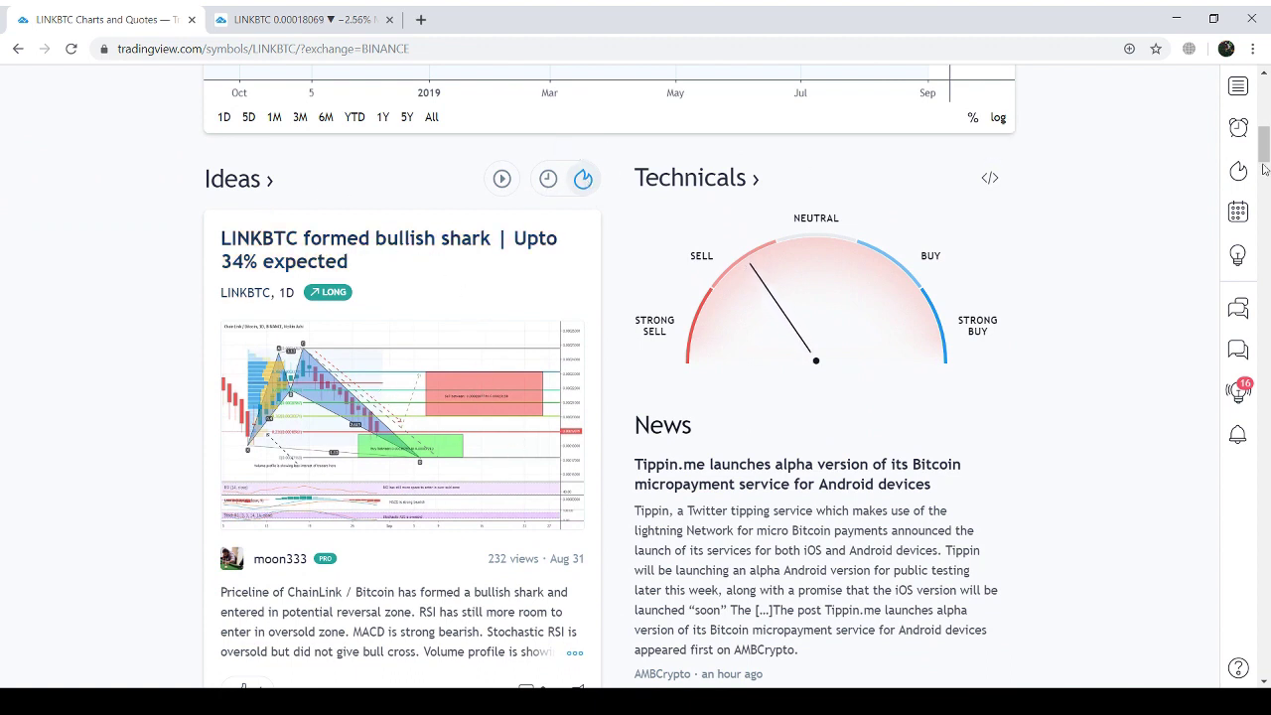
left_click_drag(1263, 144, 1265, 189)
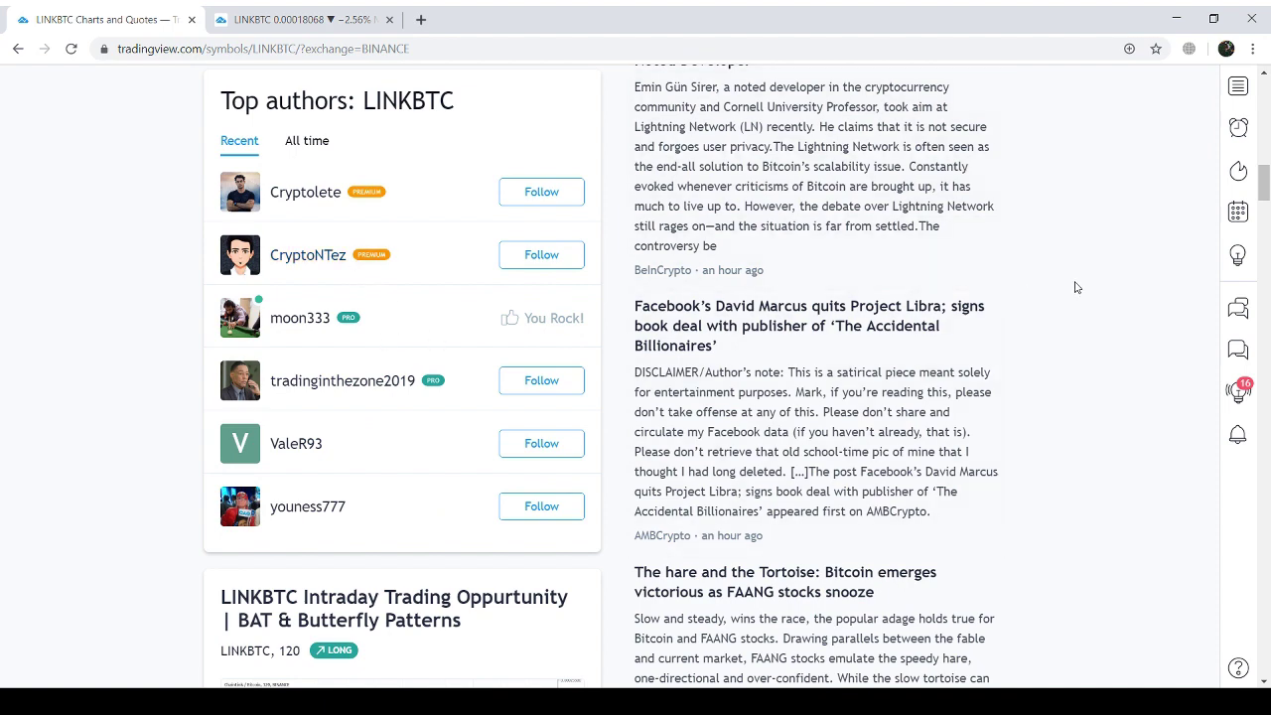
left_click_drag(1265, 179, 1266, 140)
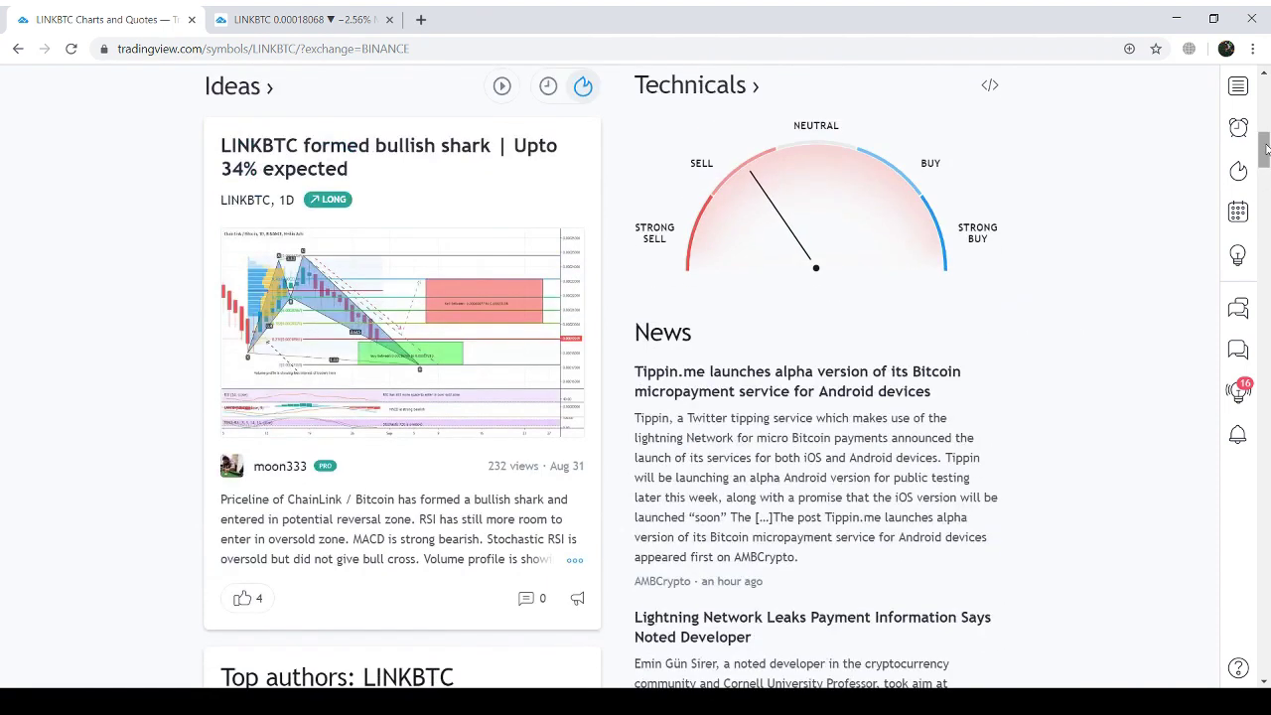
left_click(461, 343)
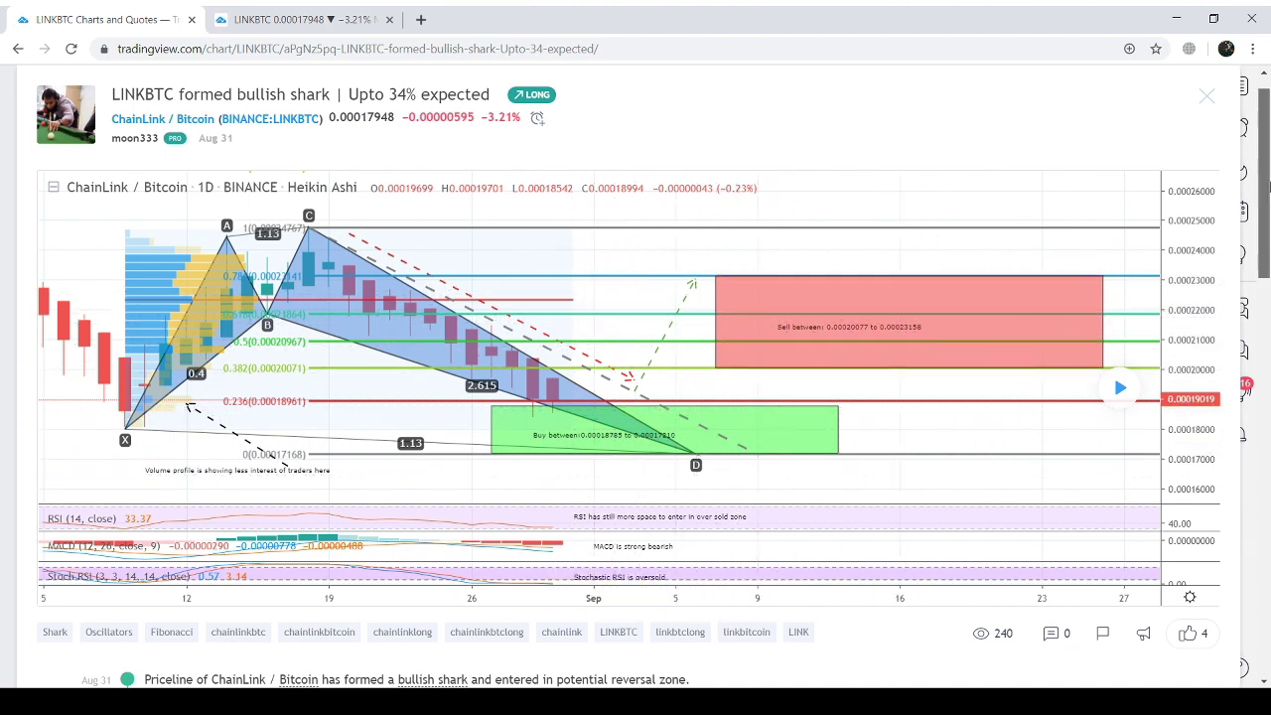
left_click_drag(1266, 189, 1267, 324)
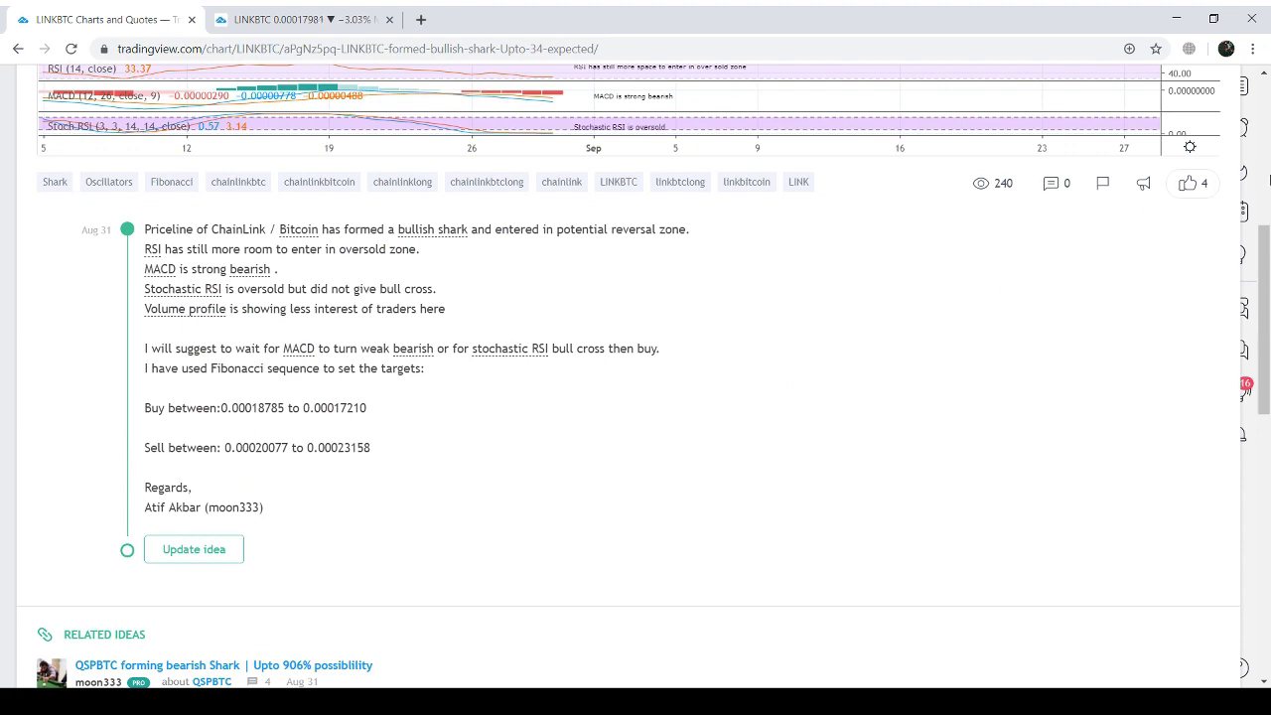
scroll(1268, 170, "up", 5)
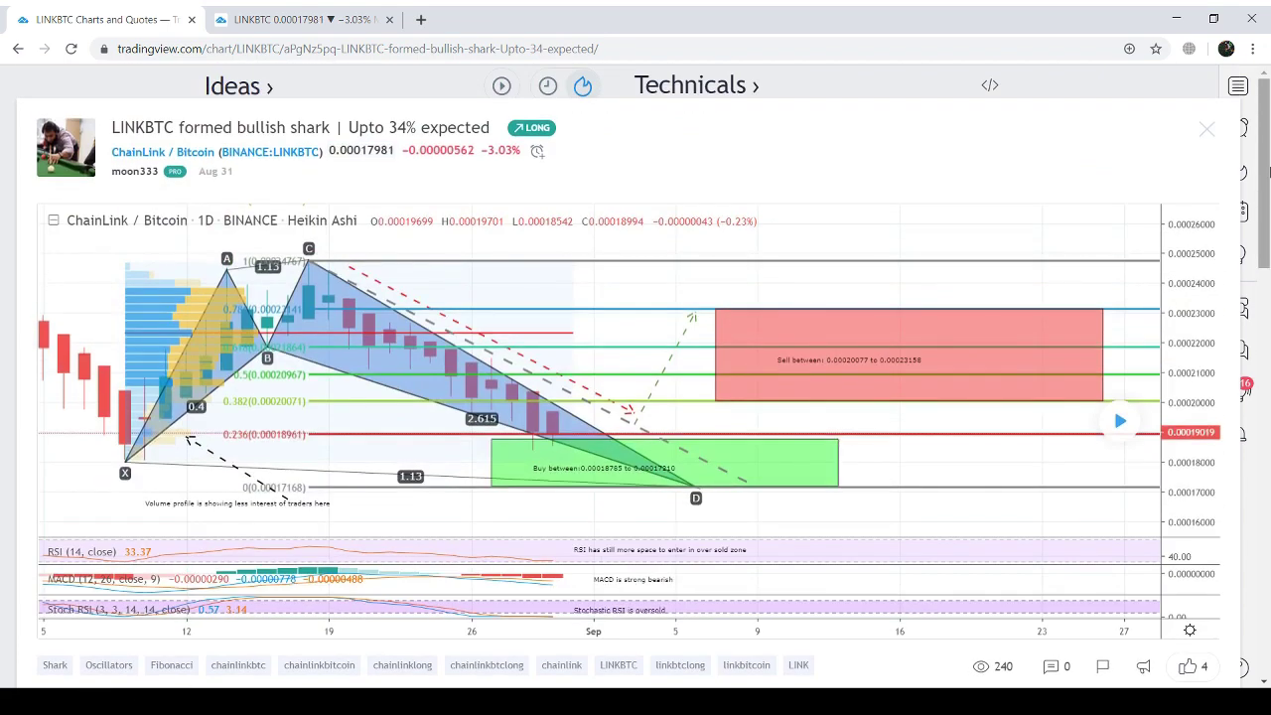